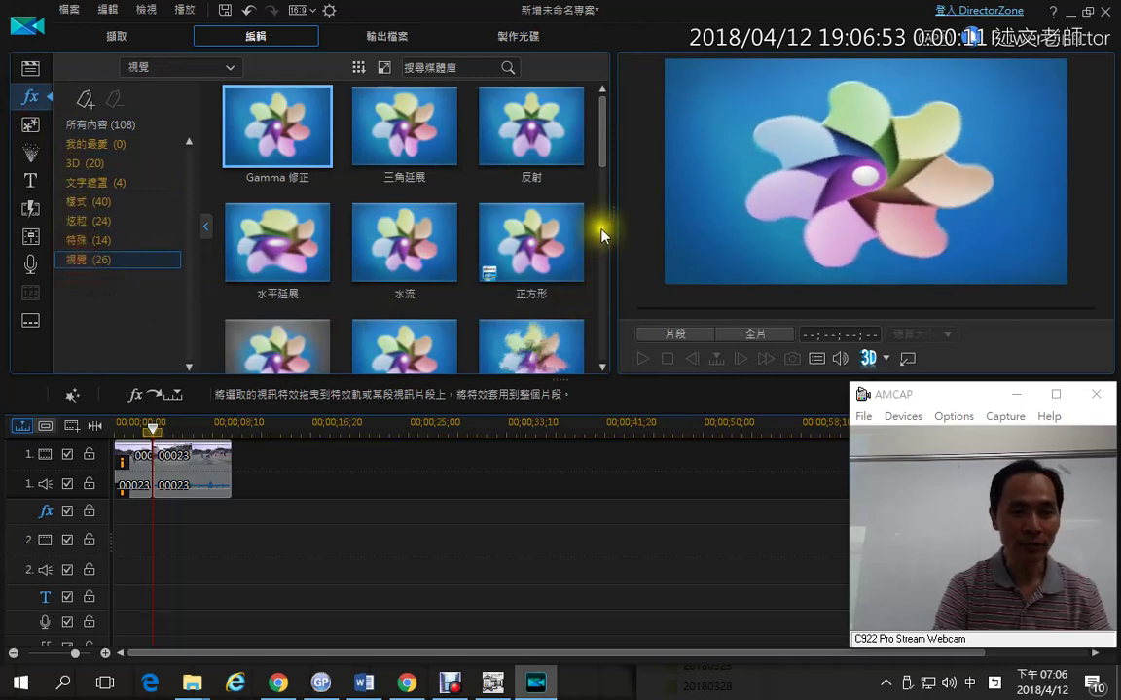
- Add the 電視牆 effect from the 特殊 category to the start of the effects track
drag(600, 145, 601, 313)
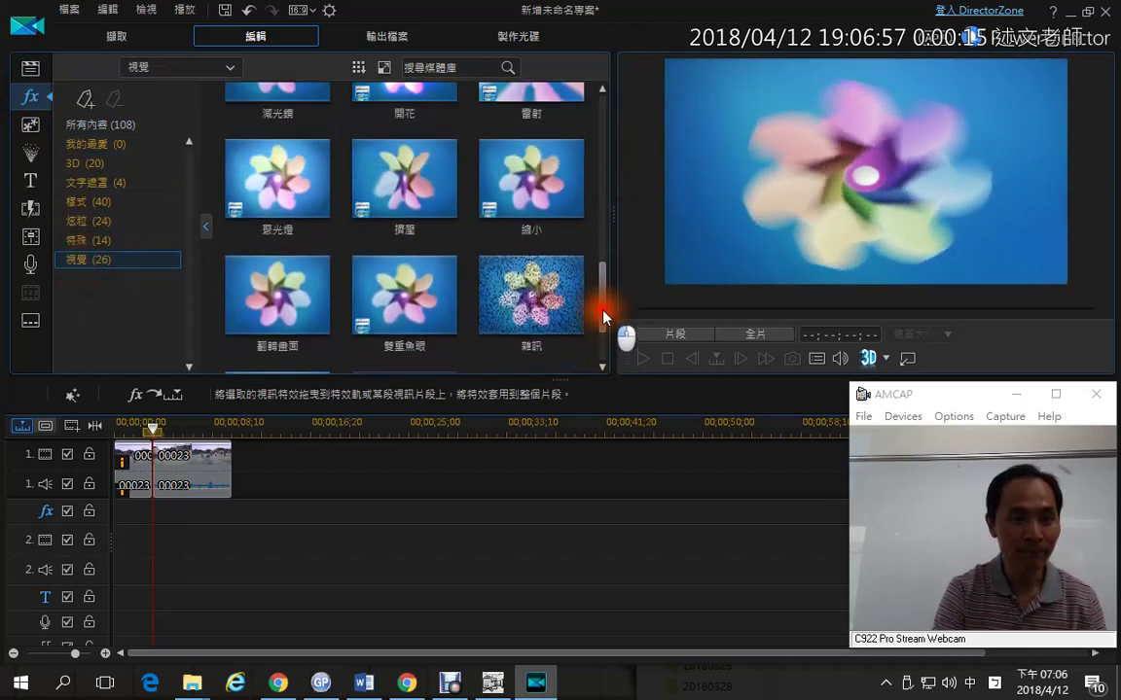
click(107, 247)
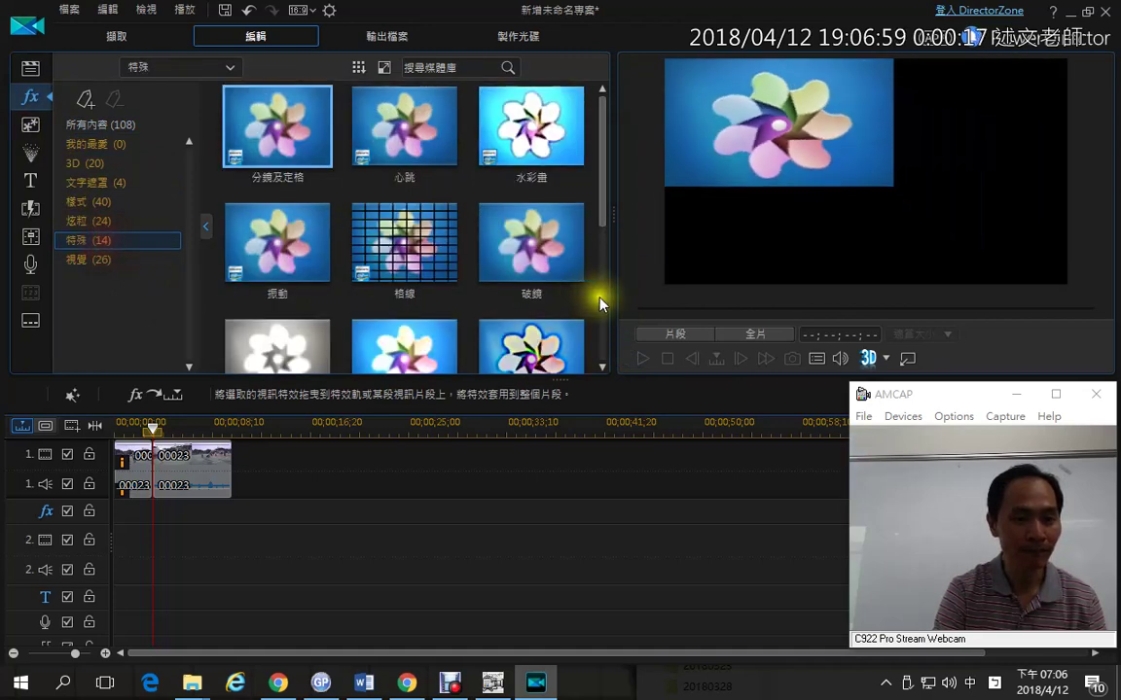
drag(603, 201, 600, 318)
click(428, 254)
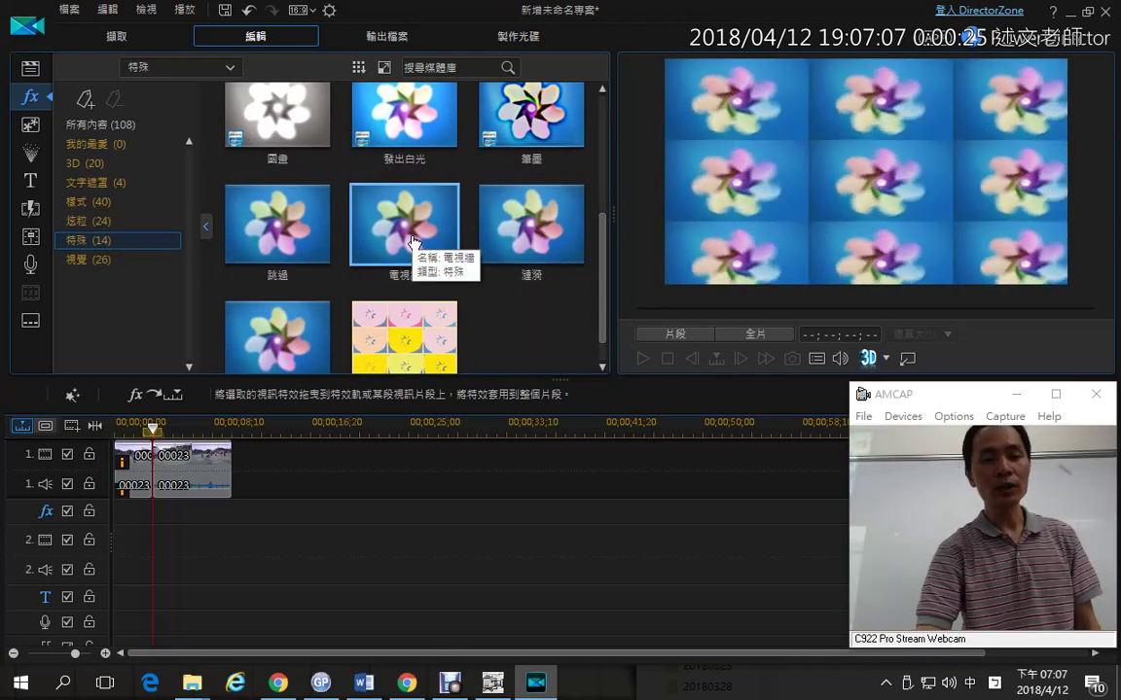
drag(413, 241, 117, 511)
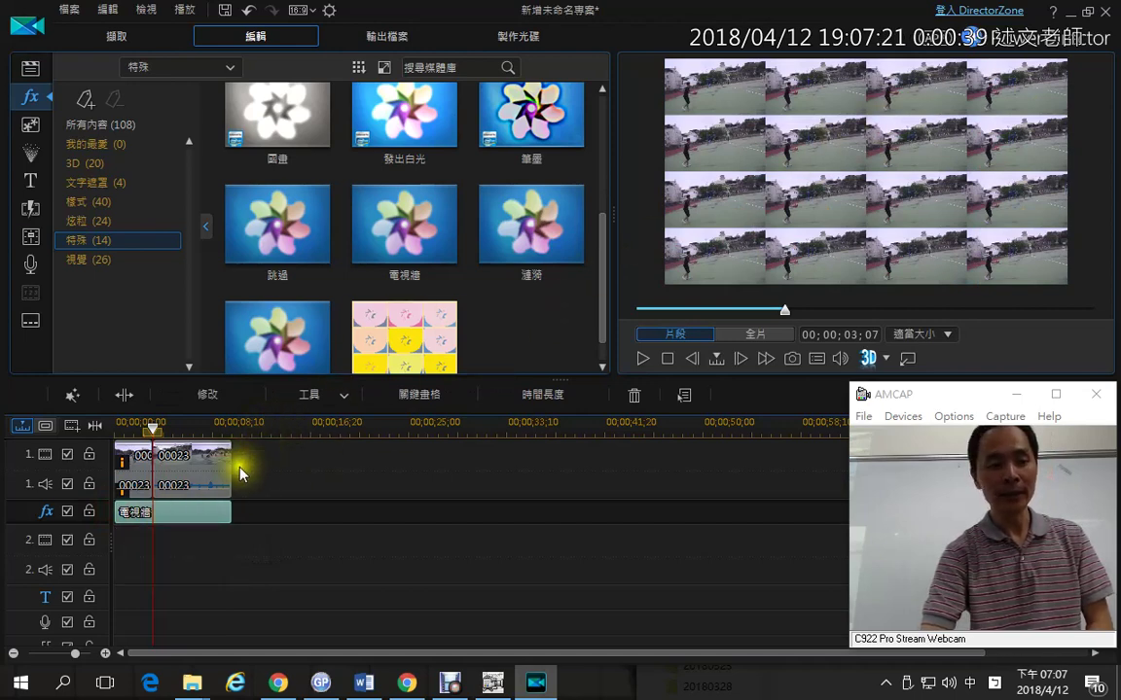
- Set both the 水平數目 and 垂直數目 of the 電視牆 effect to 14 and close its settings
double_click(194, 511)
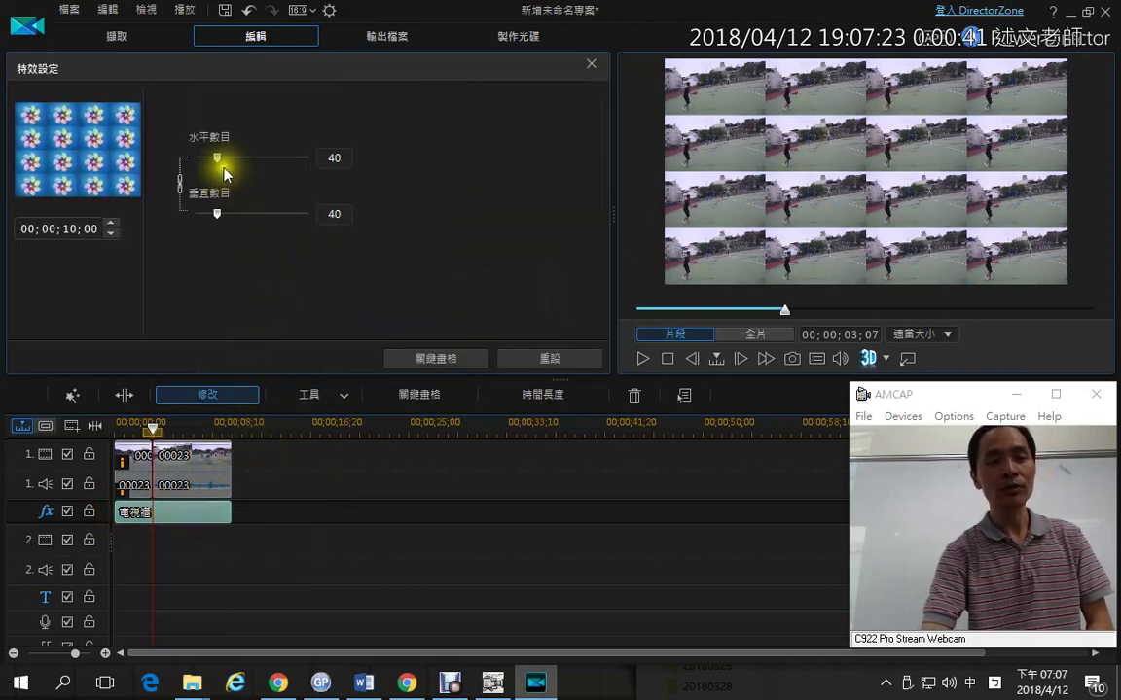
drag(215, 161, 203, 162)
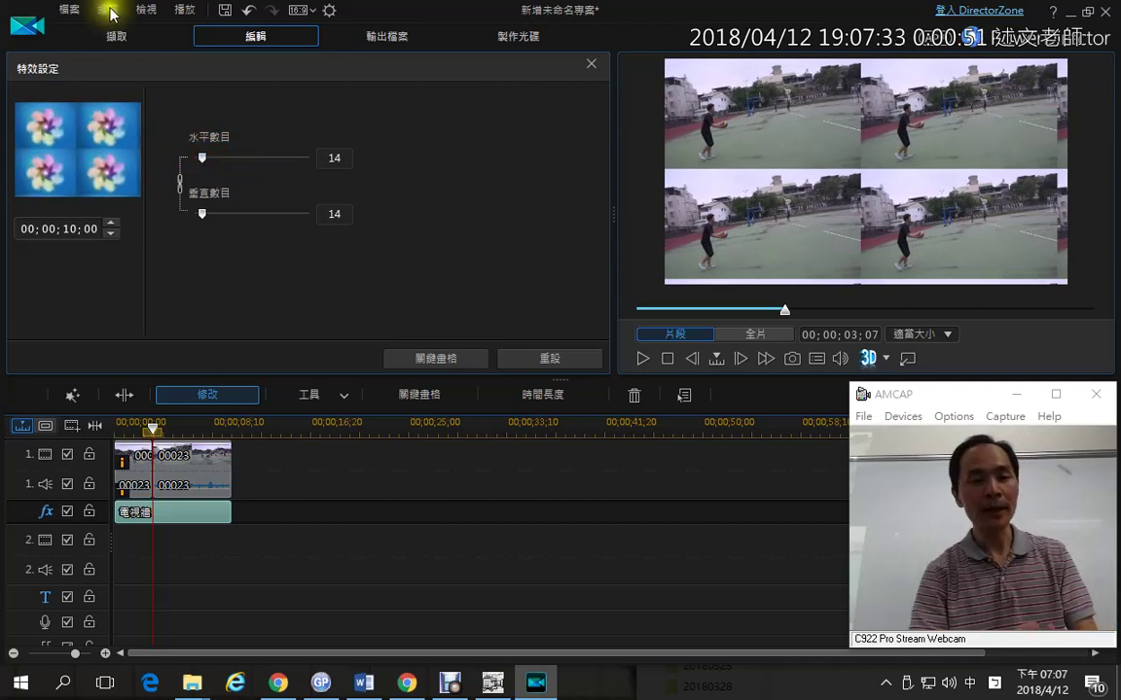
click(594, 67)
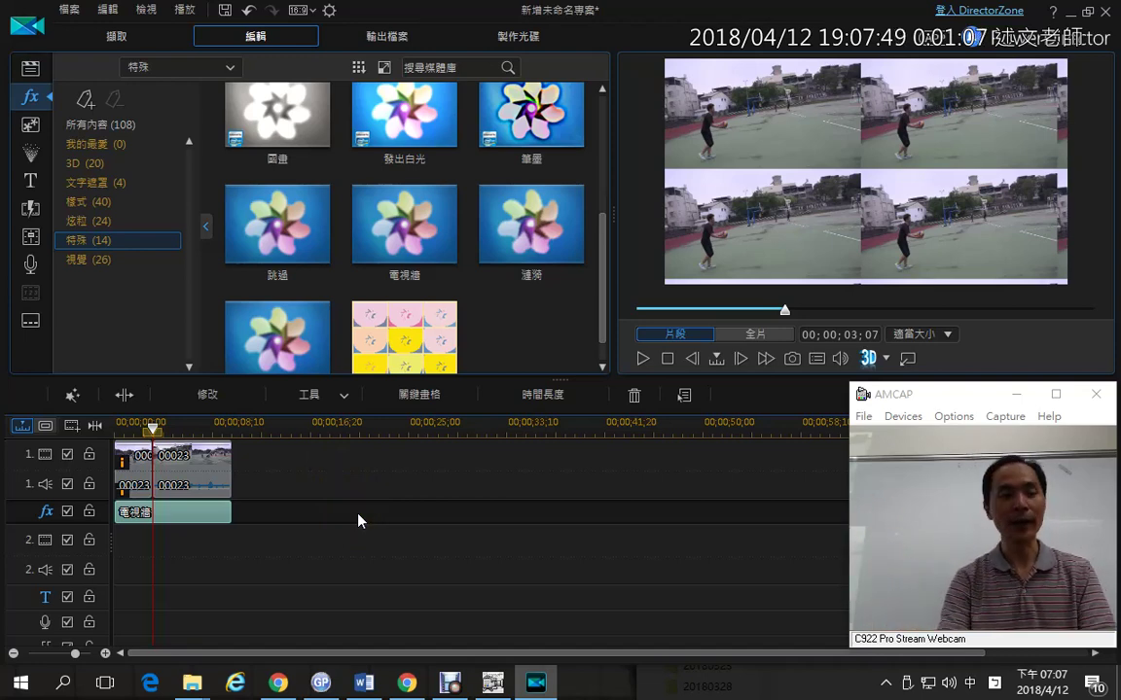
click(192, 683)
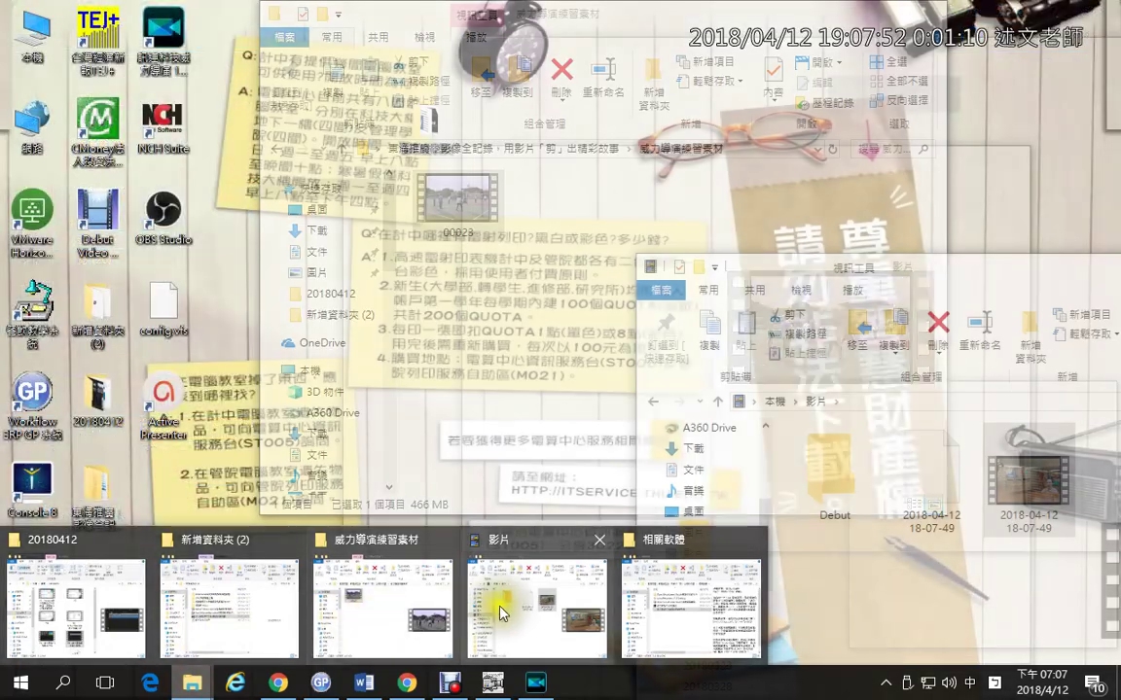
click(500, 603)
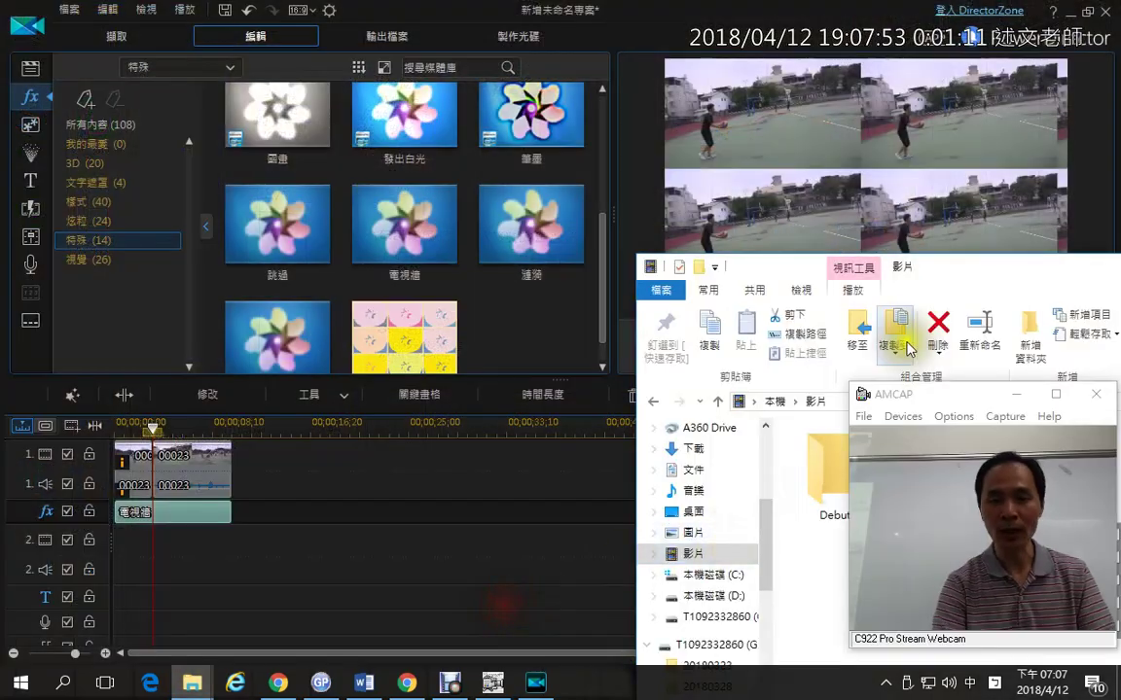
drag(929, 268, 702, 90)
drag(800, 292, 316, 481)
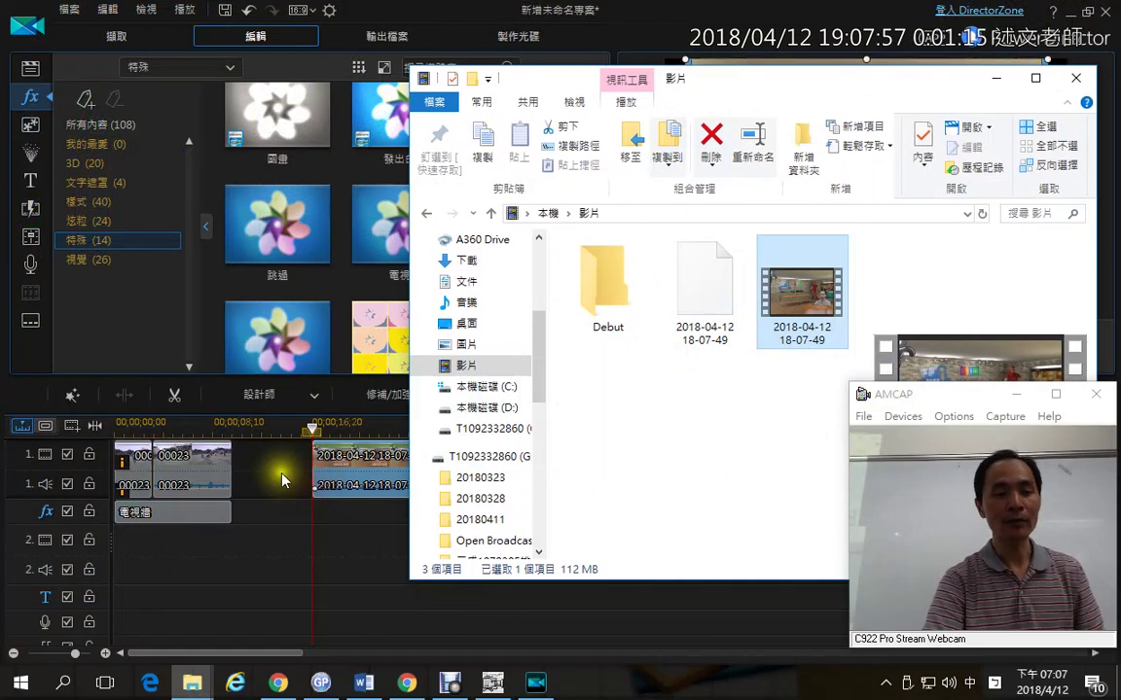
click(283, 465)
click(94, 425)
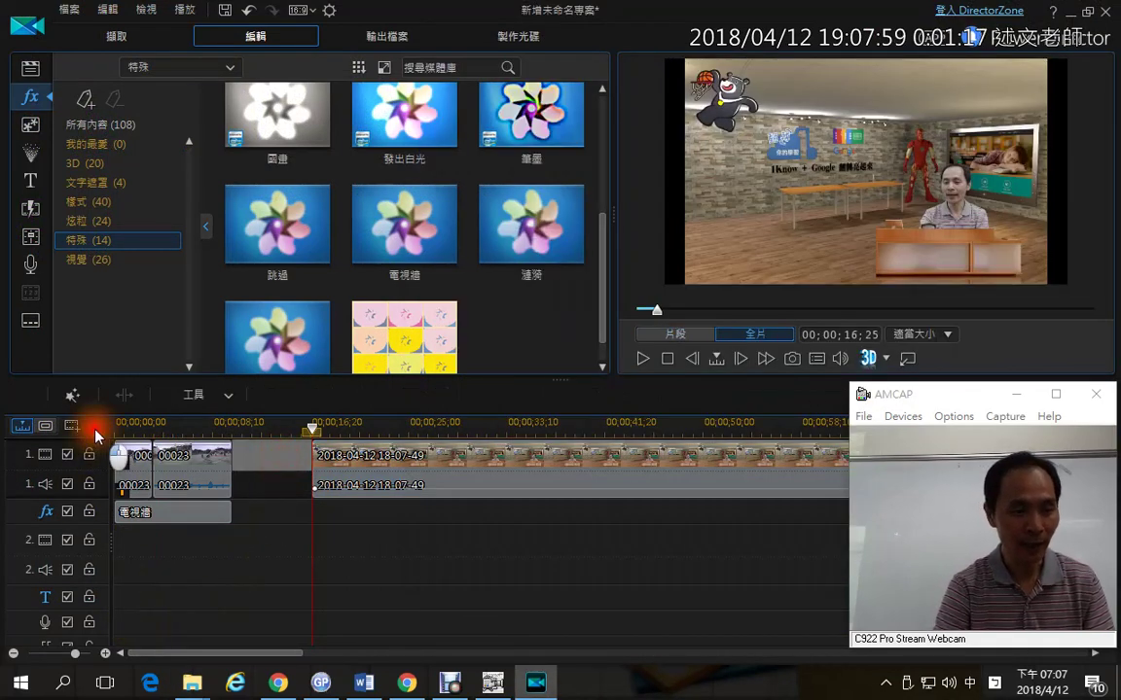
click(399, 455)
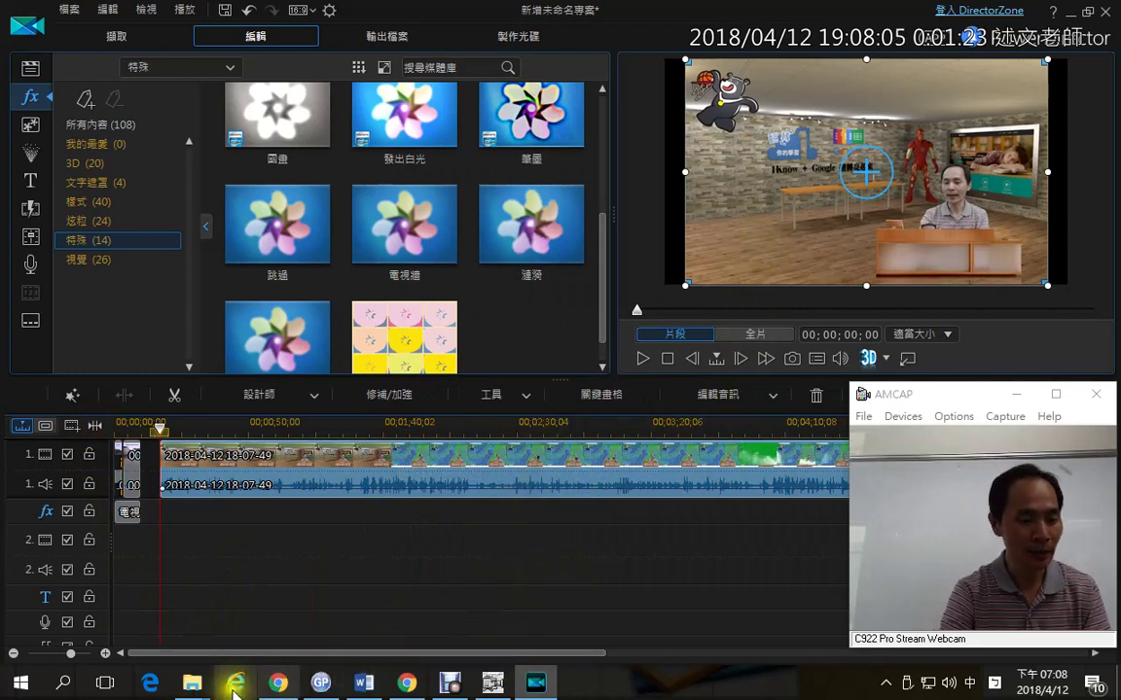
- Place the Smoke Green Screen Effect! video from the downloads folder on track 2 below the new clip, then shrink and centre it over the picture
mouse_move(190, 686)
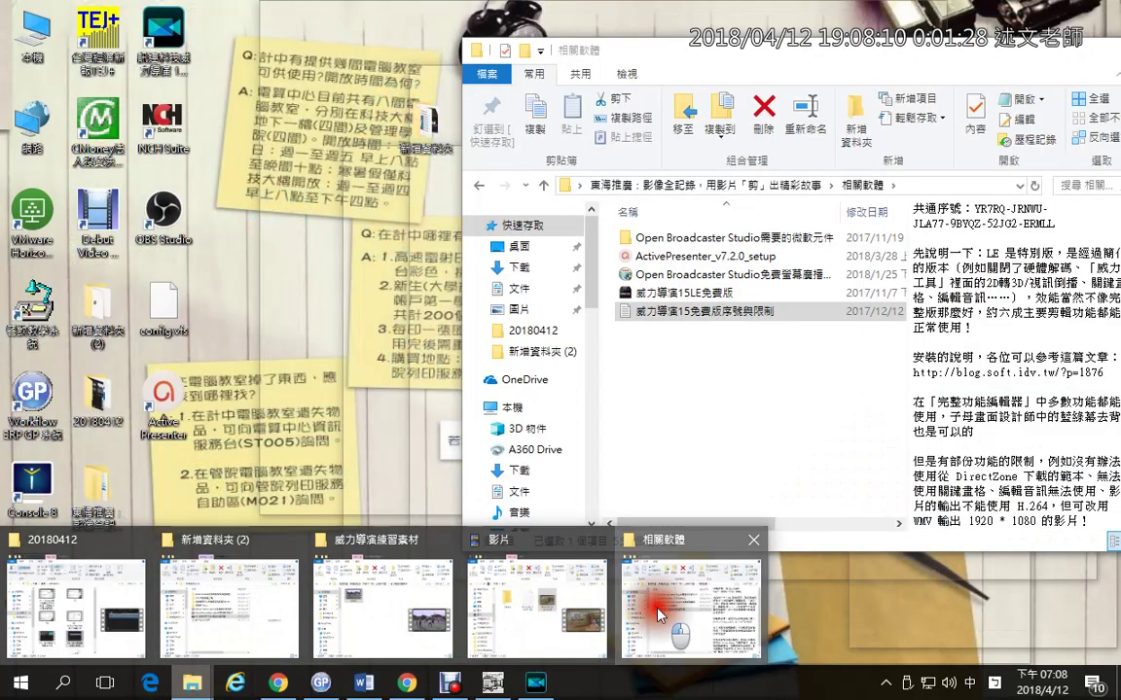
click(657, 615)
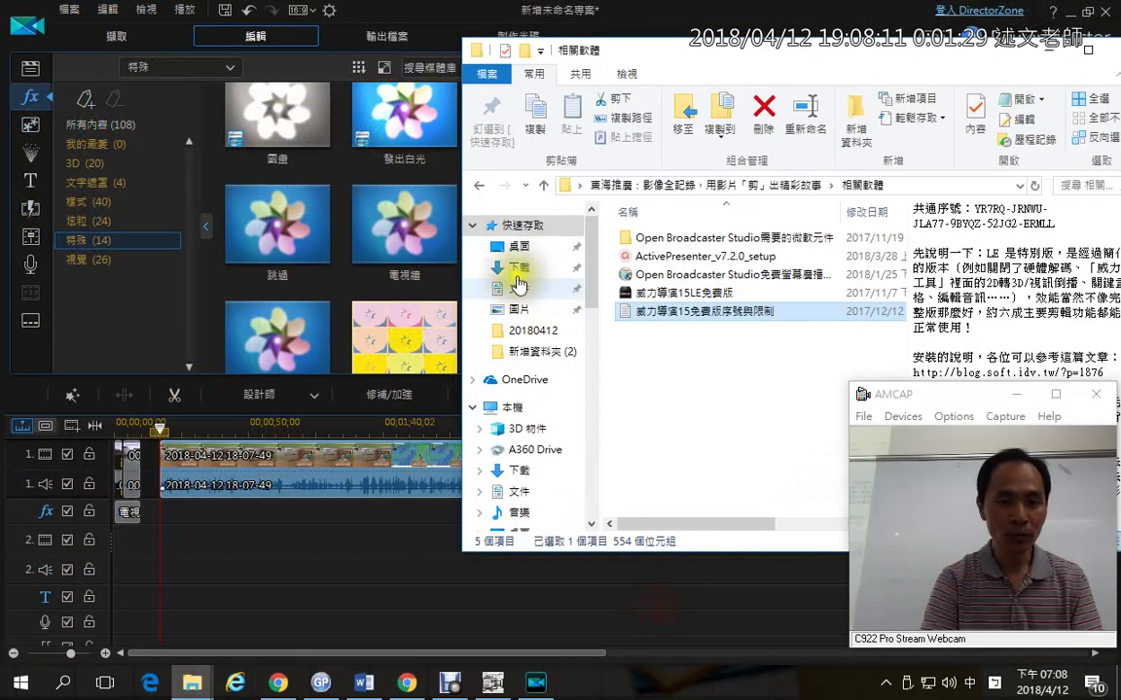
click(519, 269)
drag(653, 329, 265, 552)
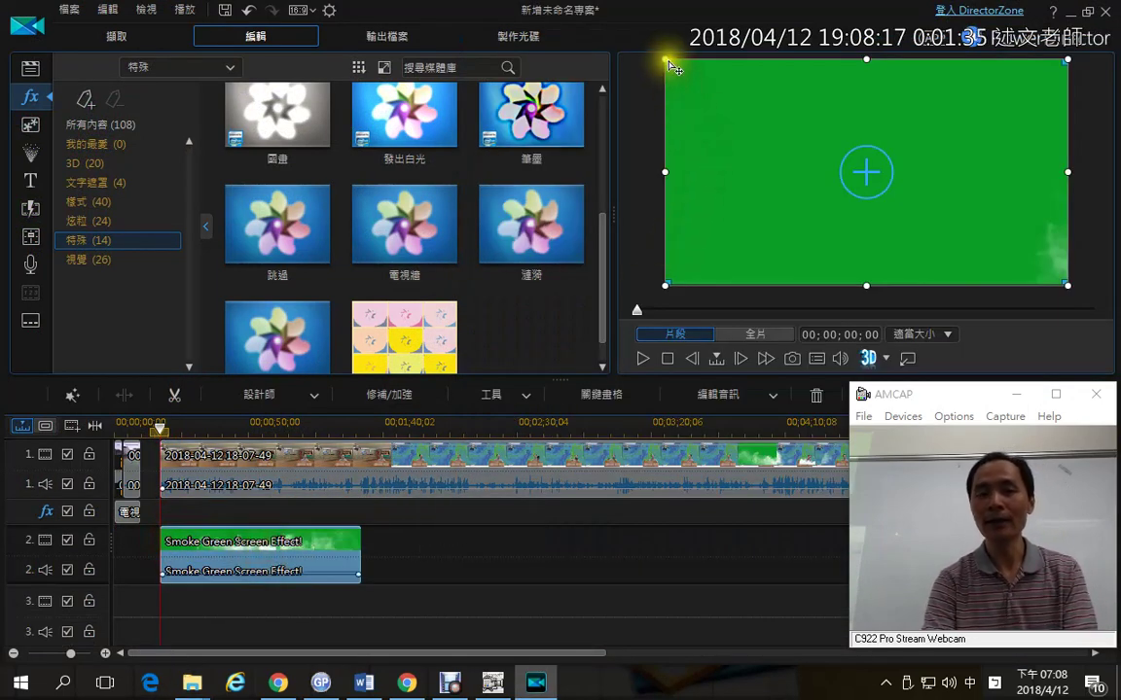
drag(666, 59, 823, 148)
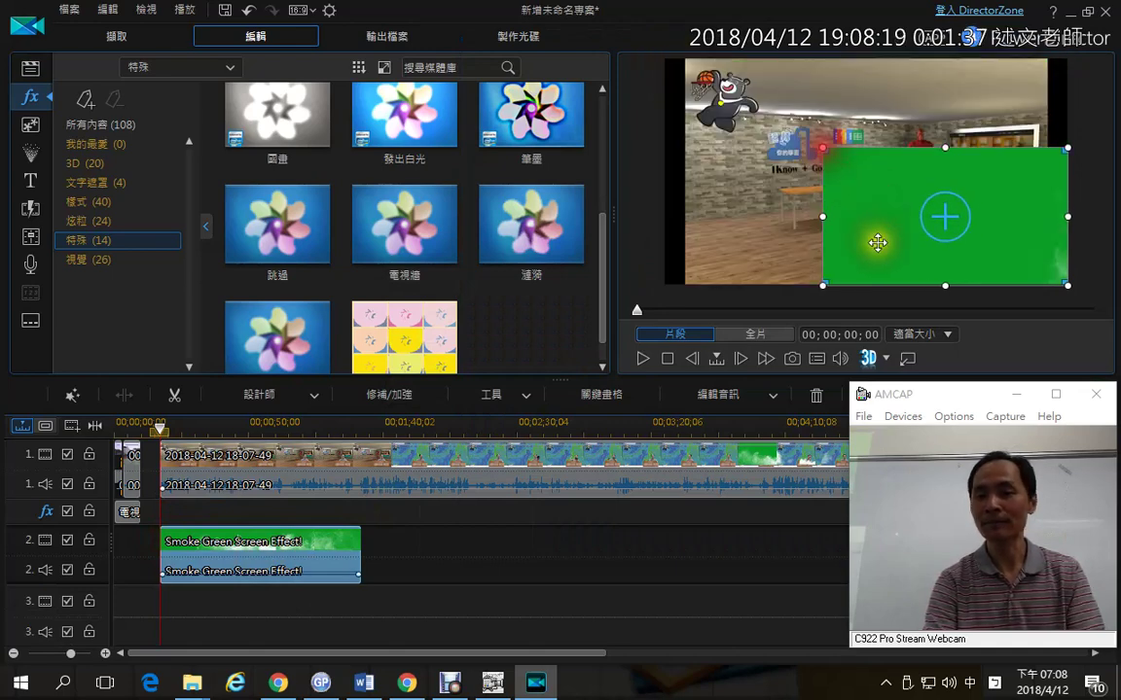
drag(878, 242, 743, 200)
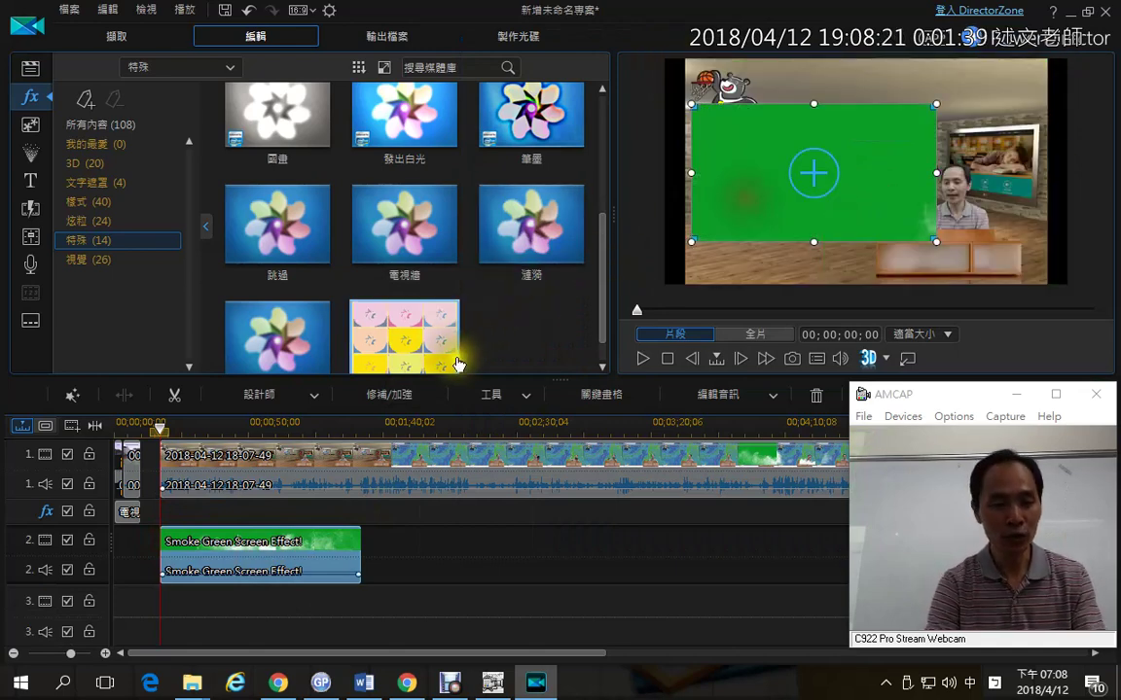
- Enable 色度去背 for the smoke clip in 子母畫面設計師 and sample its green background as the key colour
click(316, 396)
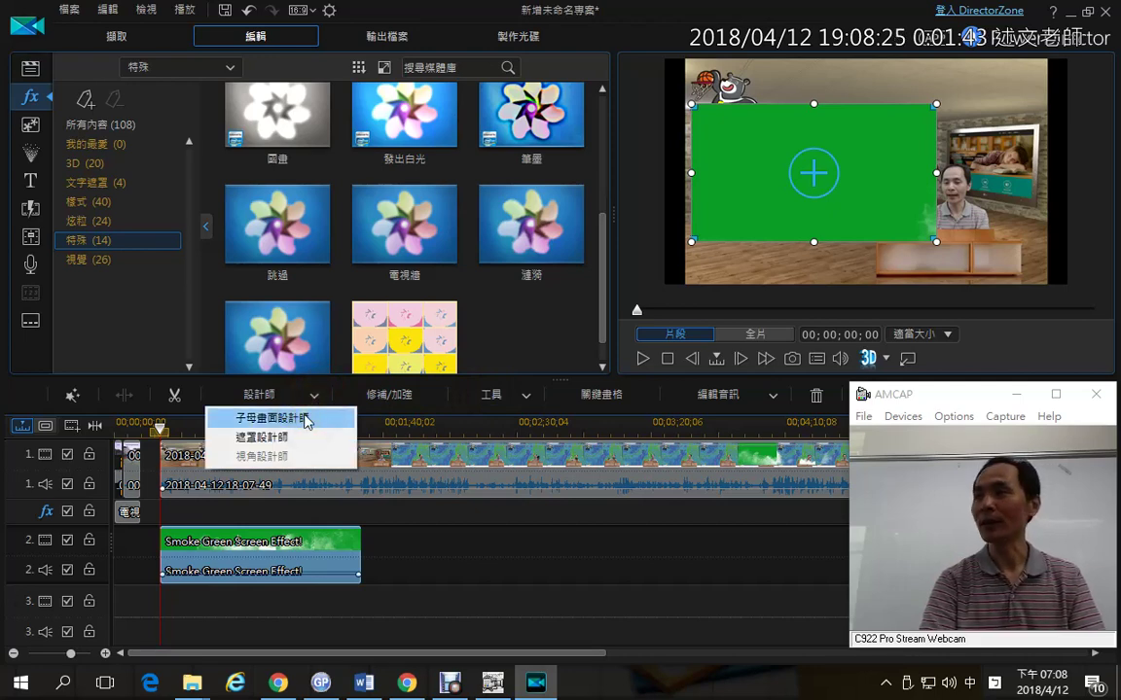
click(307, 418)
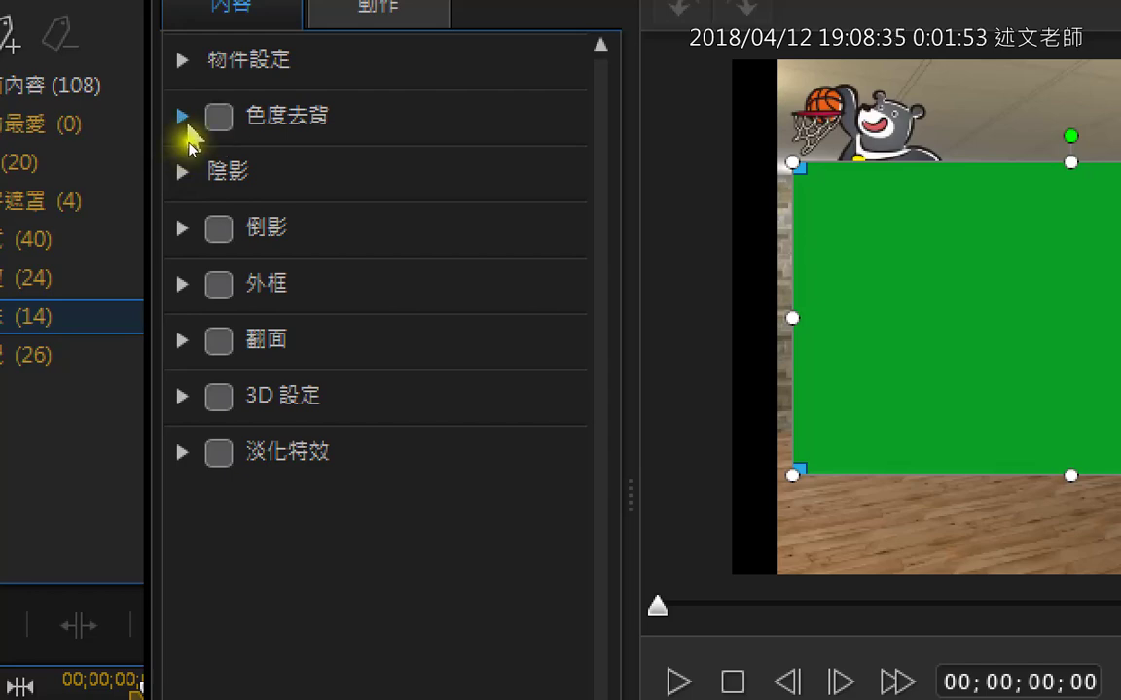
click(219, 117)
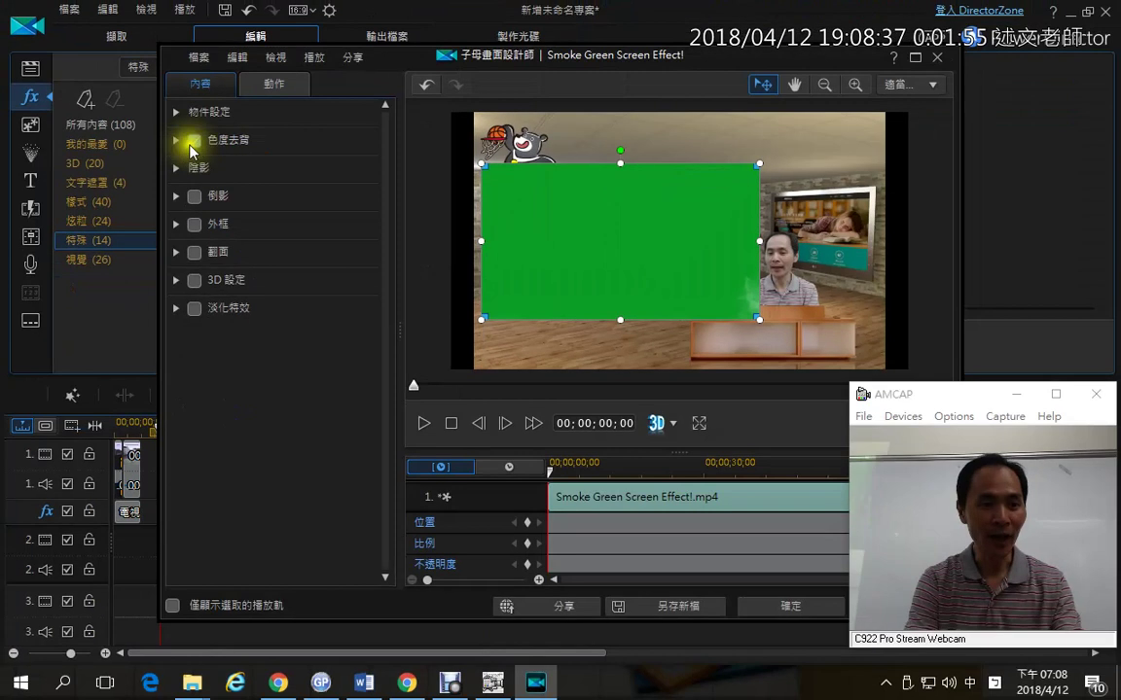
click(199, 120)
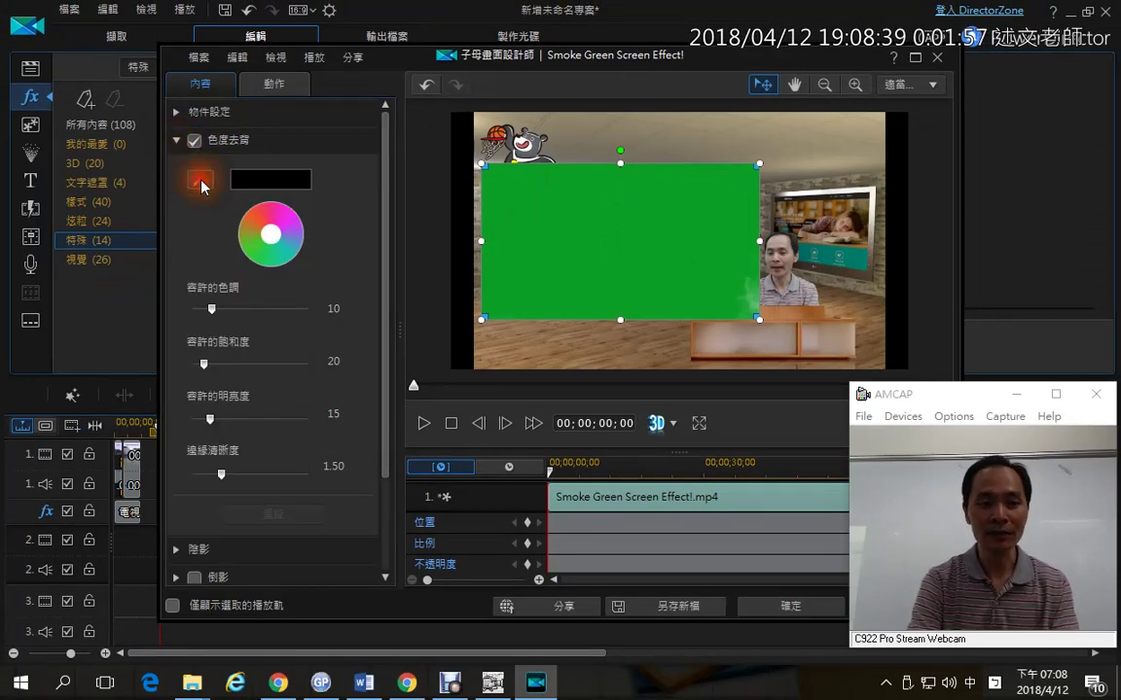
click(200, 181)
click(525, 178)
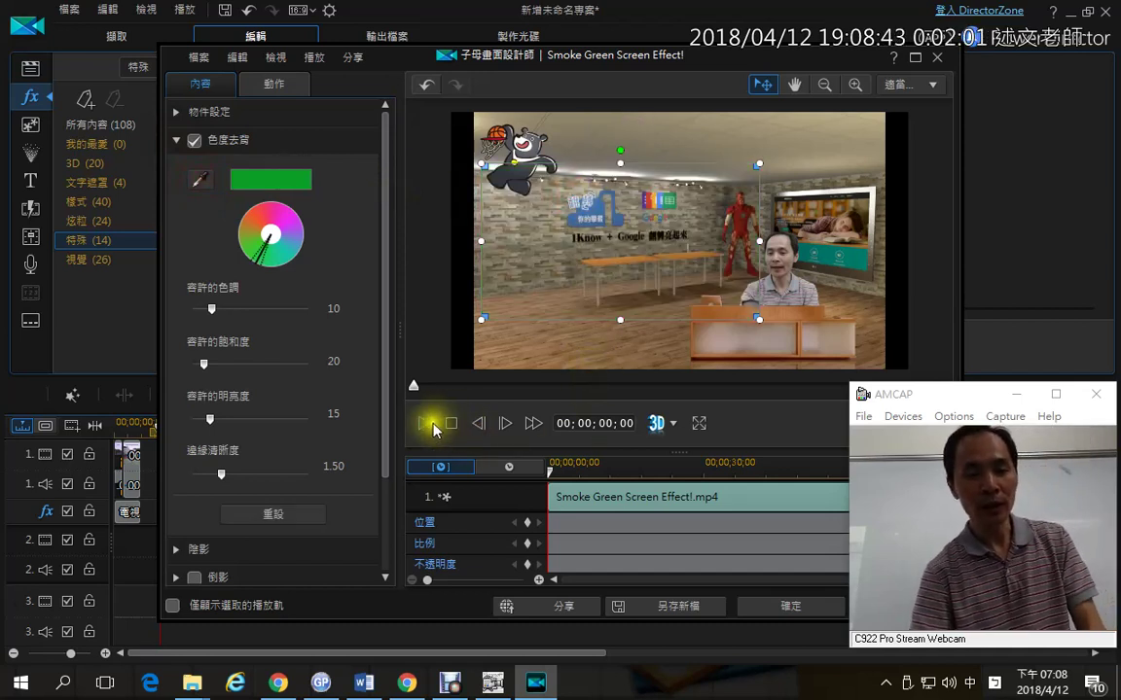
- Enlarge the smoke overlay at about 00;00;24;17 and position it across the full width of the room picture
drag(415, 388, 588, 393)
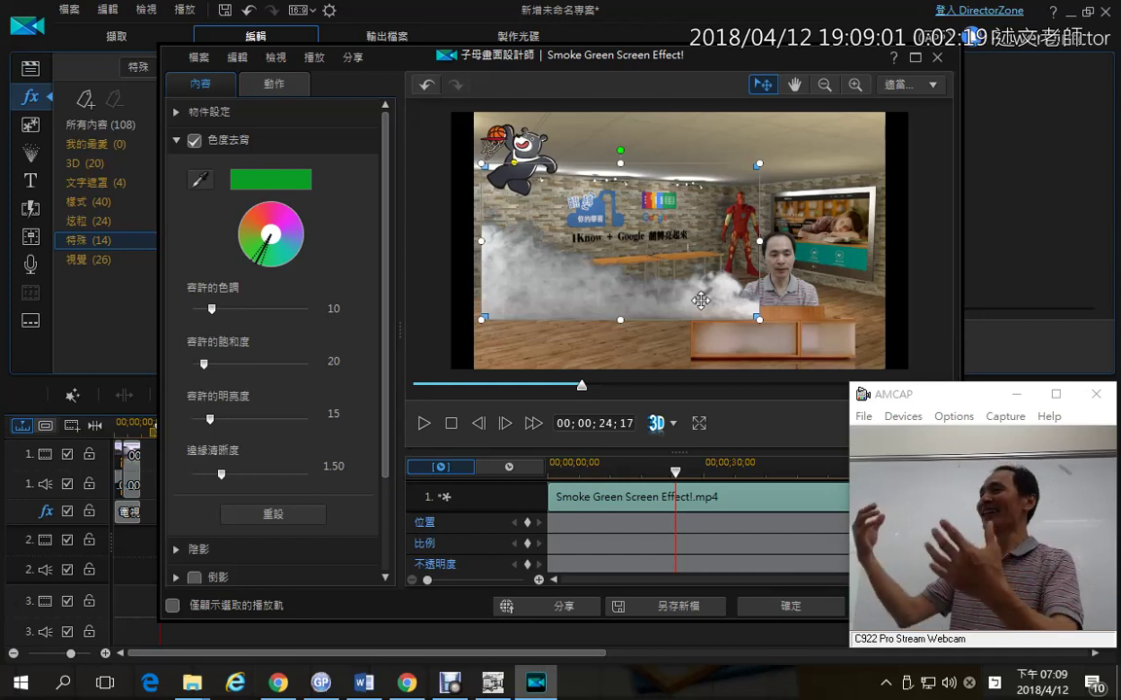
click(744, 310)
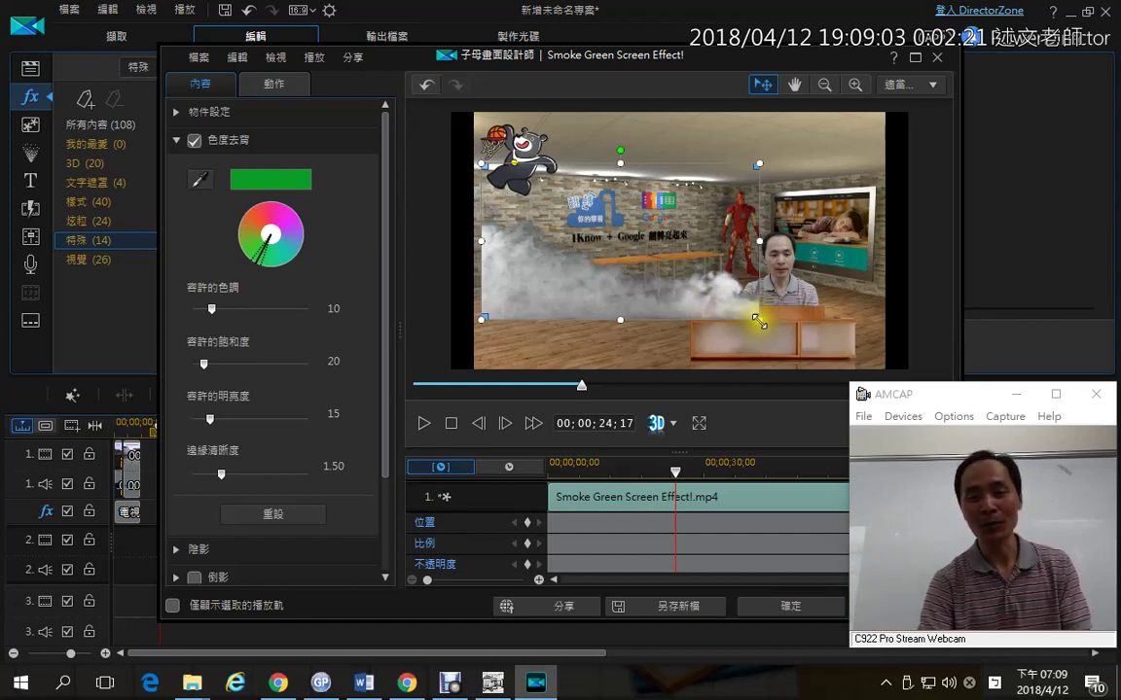
drag(758, 321, 890, 352)
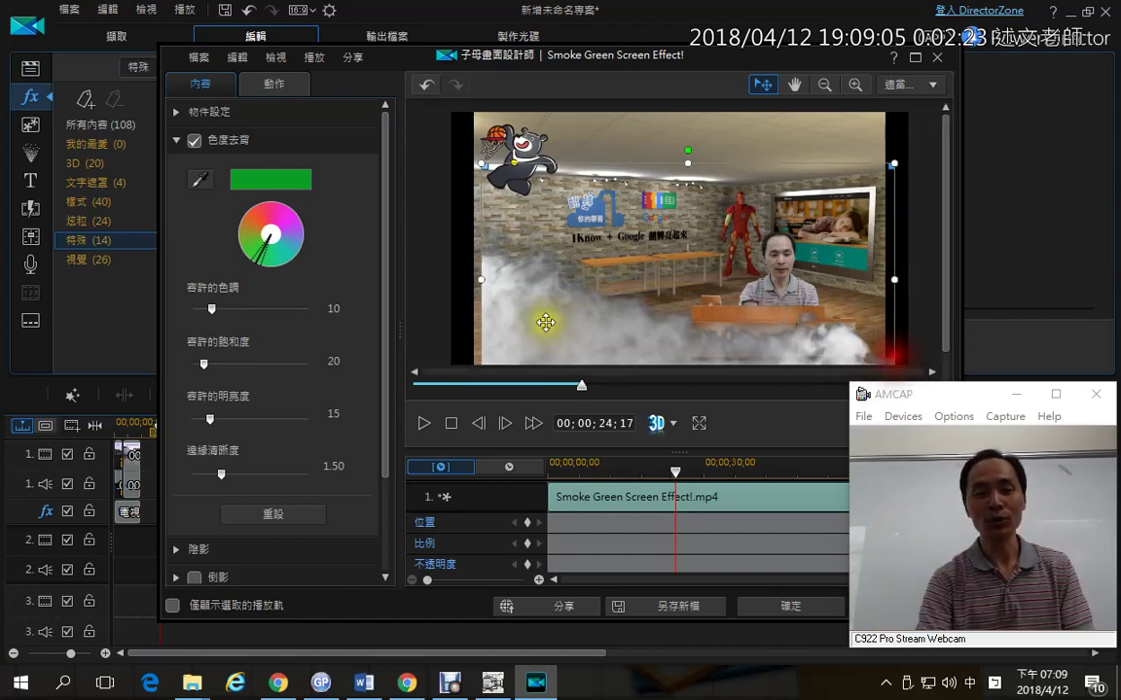
drag(546, 322, 525, 318)
drag(875, 160, 904, 144)
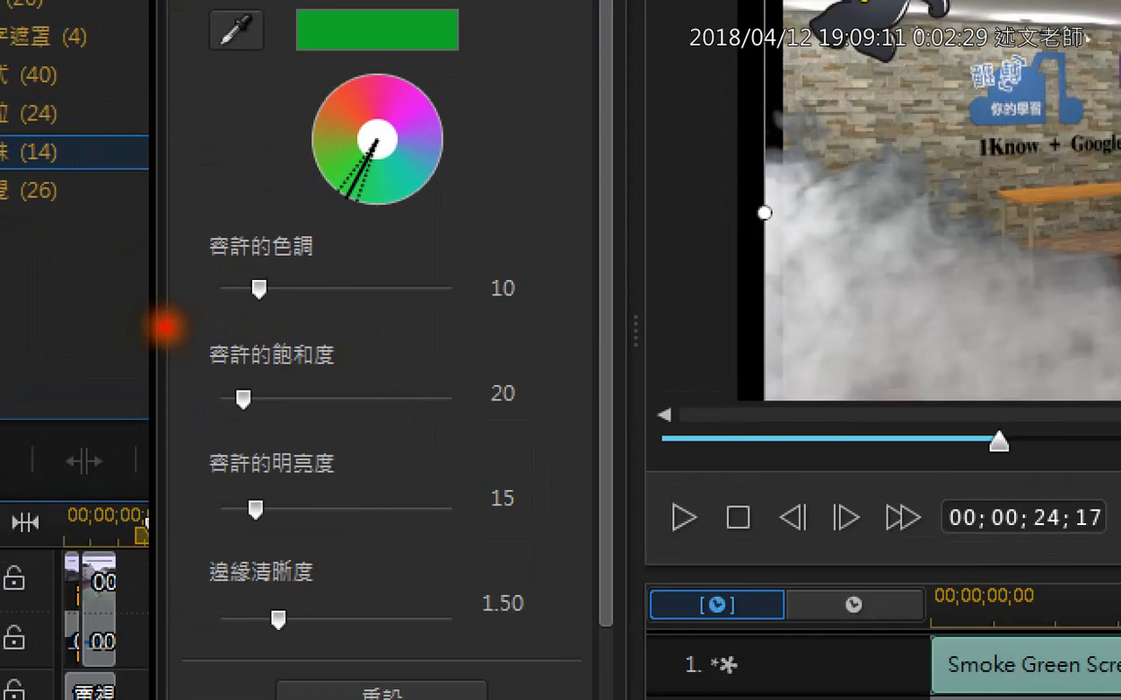
mouse_move(175, 270)
mouse_down()
mouse_move(182, 395)
mouse_move(170, 500)
mouse_move(262, 471)
mouse_up()
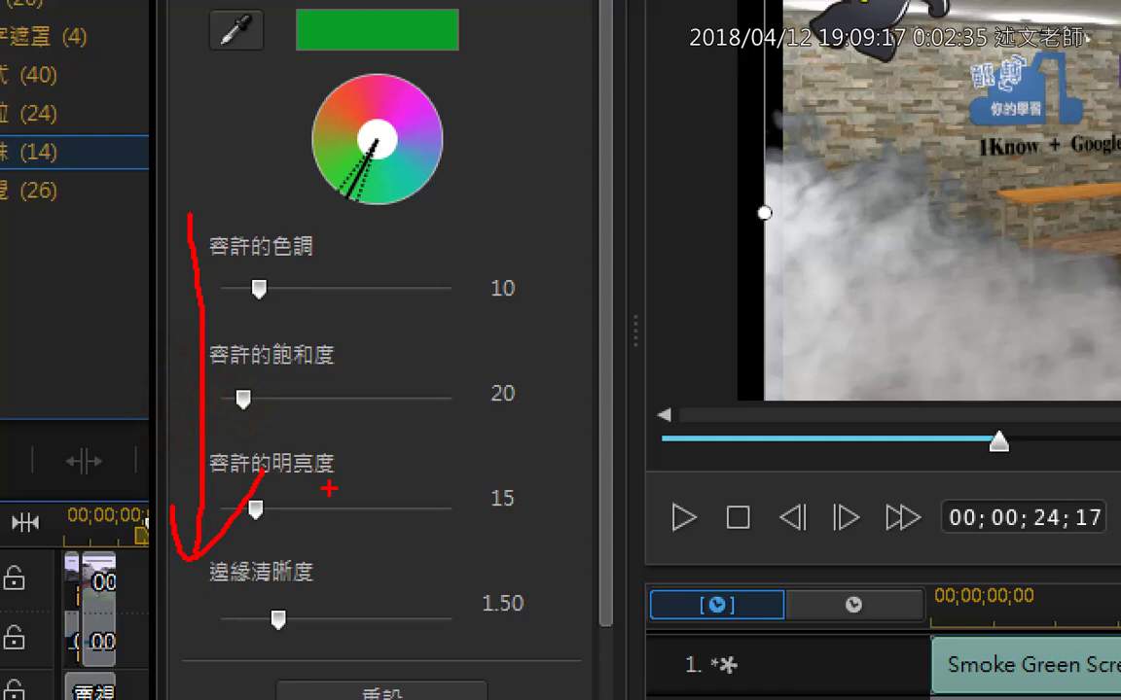
mouse_move(313, 258)
mouse_down()
mouse_move(260, 274)
mouse_move(202, 231)
mouse_move(303, 204)
mouse_move(321, 292)
mouse_up()
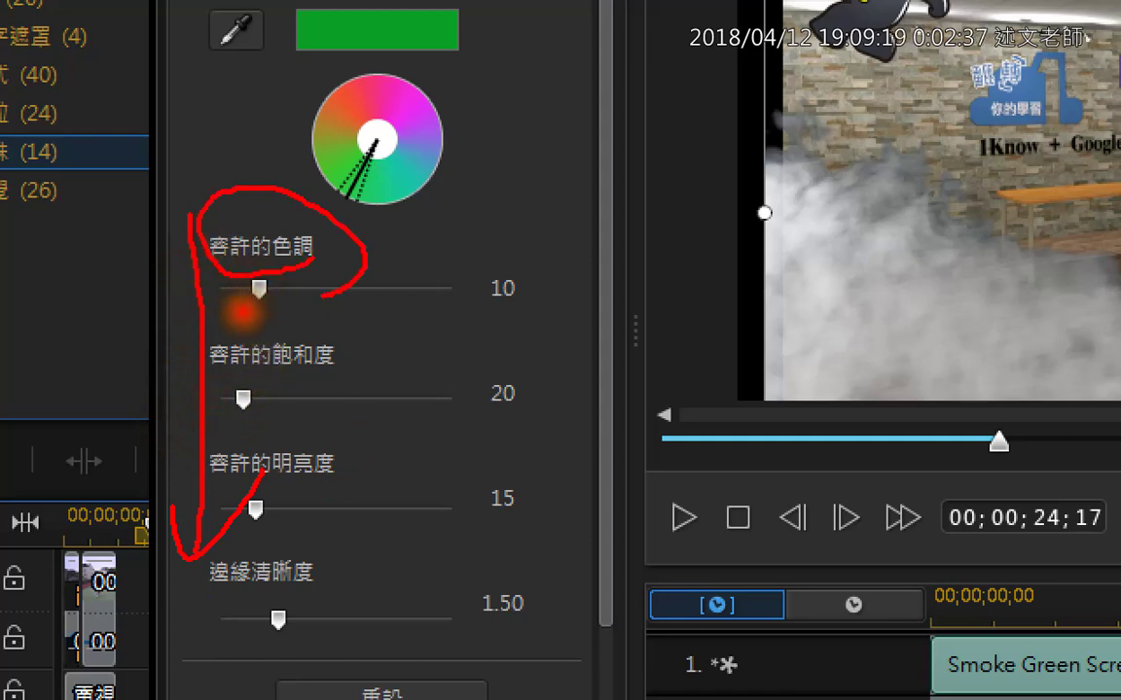
key(Escape)
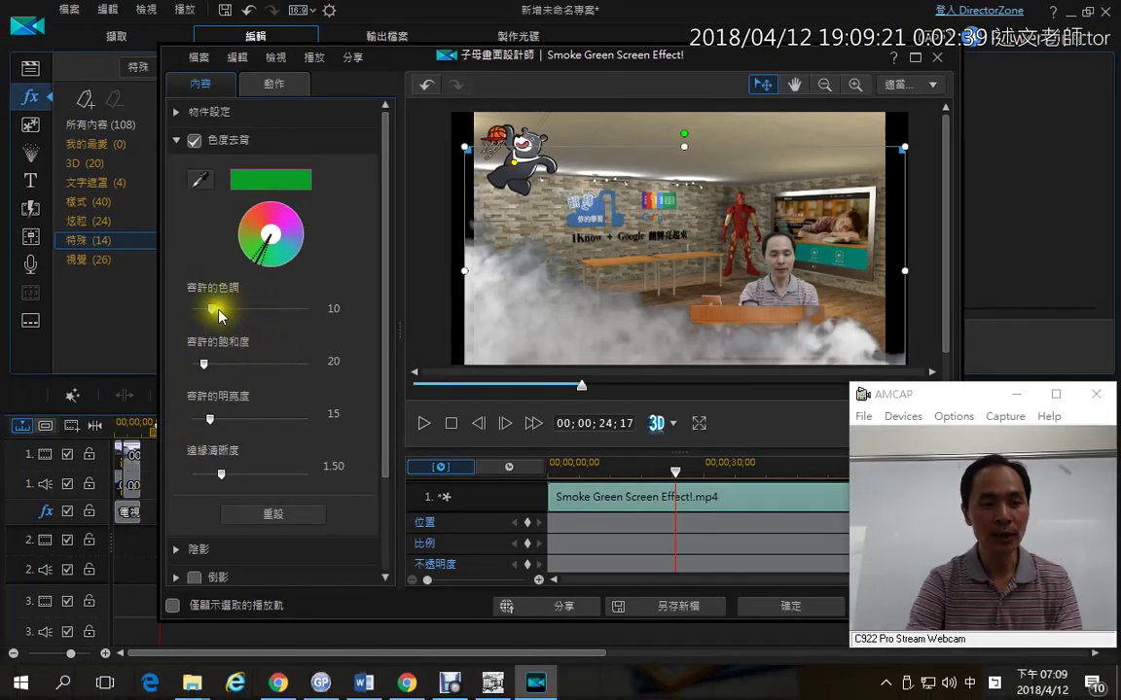
- Set the chroma key tolerances to hue 43, saturation 121 and brightness 27, apply them, and preview the smoke on the timeline
drag(216, 311, 224, 314)
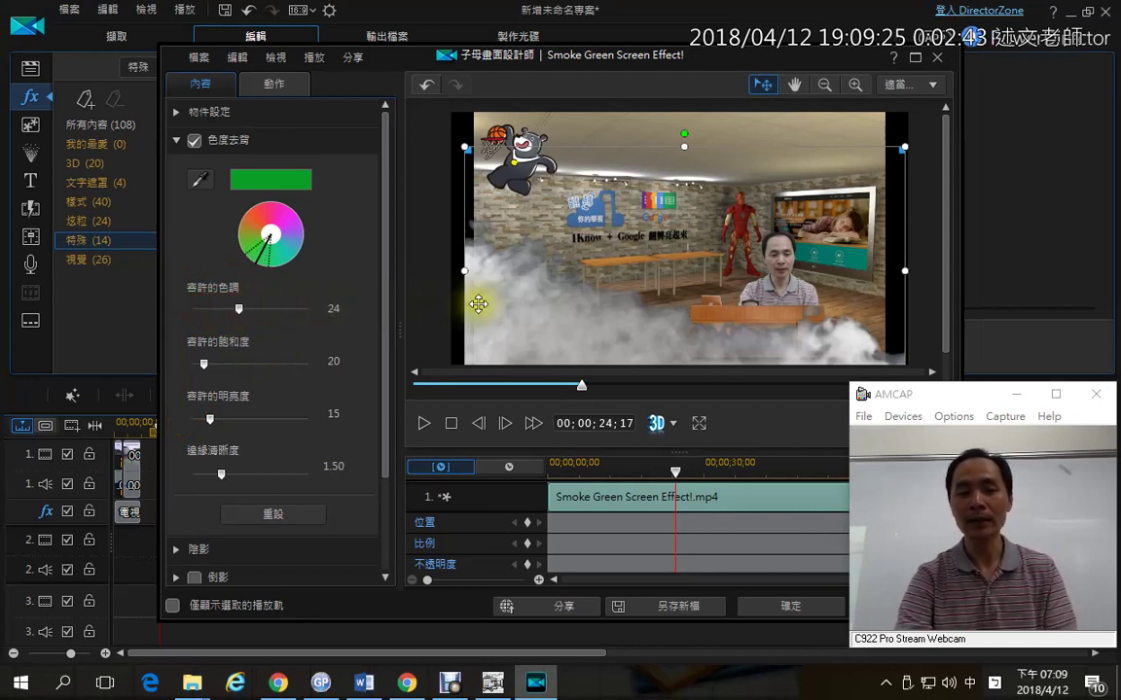
drag(212, 367, 261, 364)
drag(210, 425, 223, 421)
drag(239, 309, 280, 316)
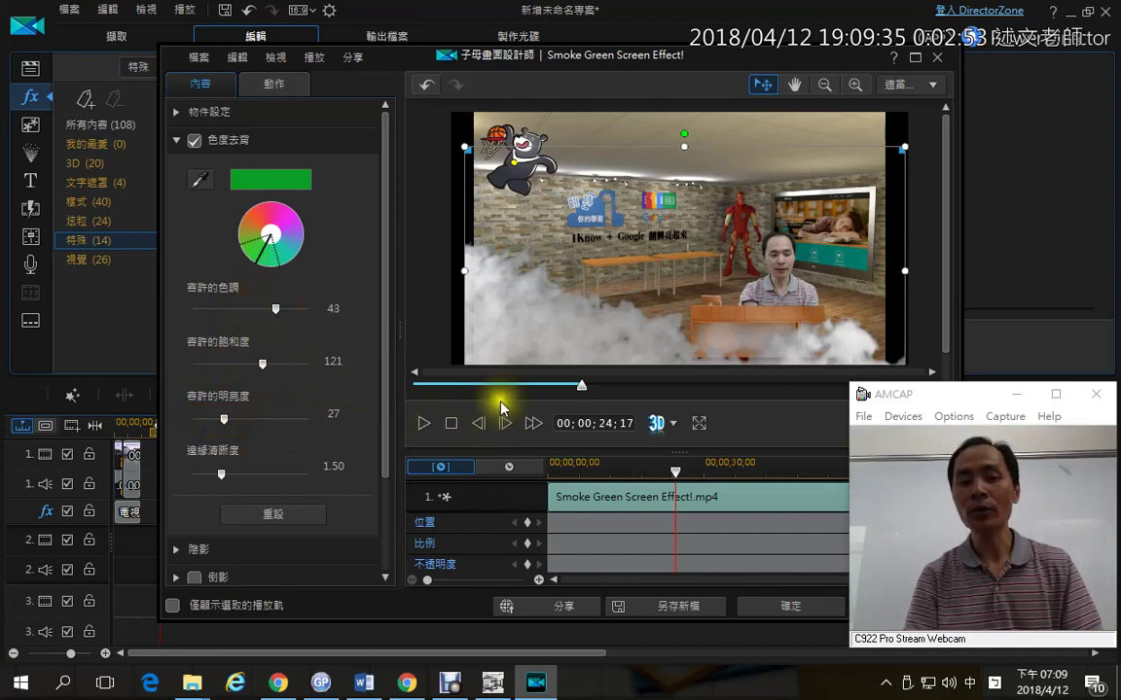
drag(581, 385, 519, 386)
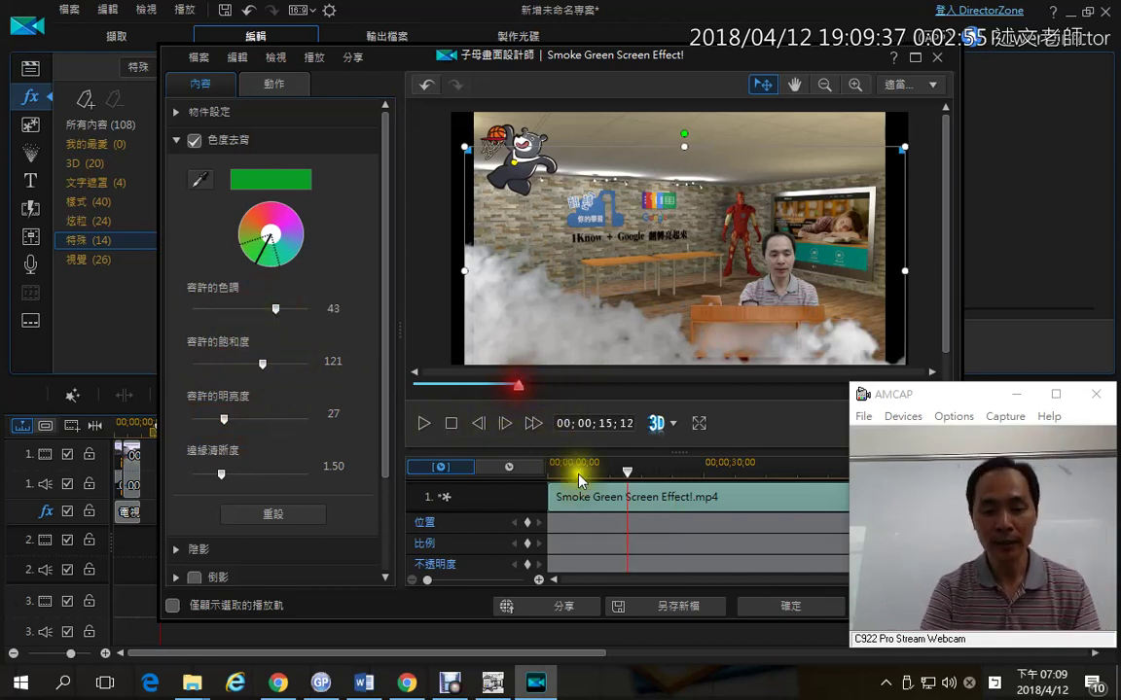
click(775, 607)
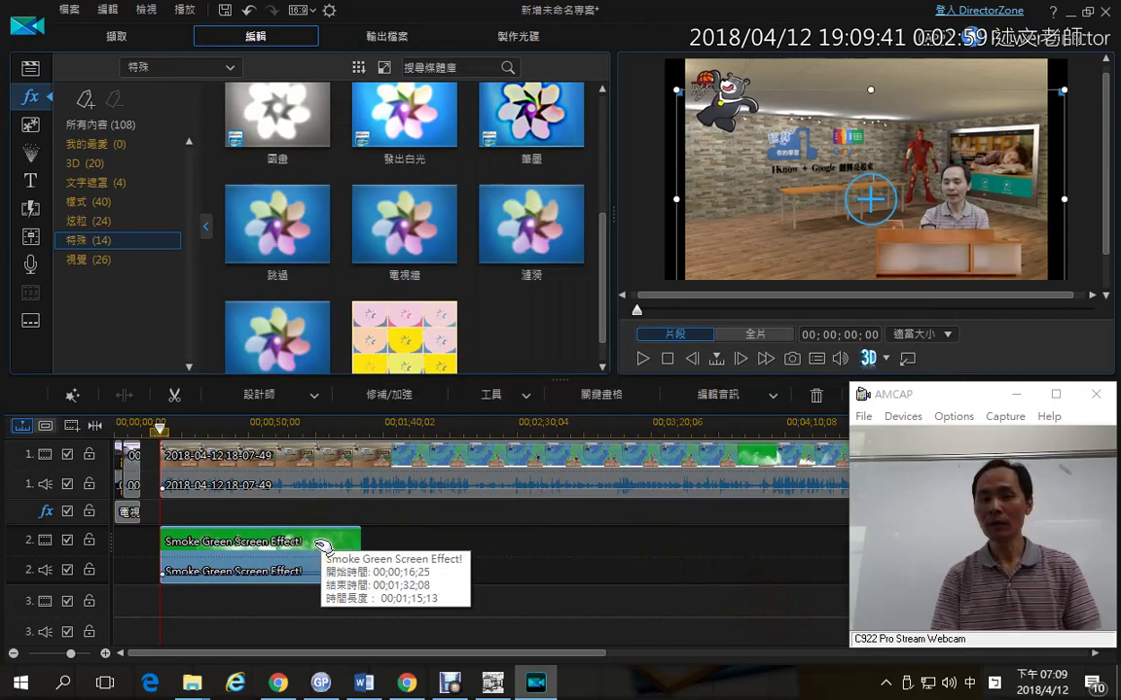
click(219, 425)
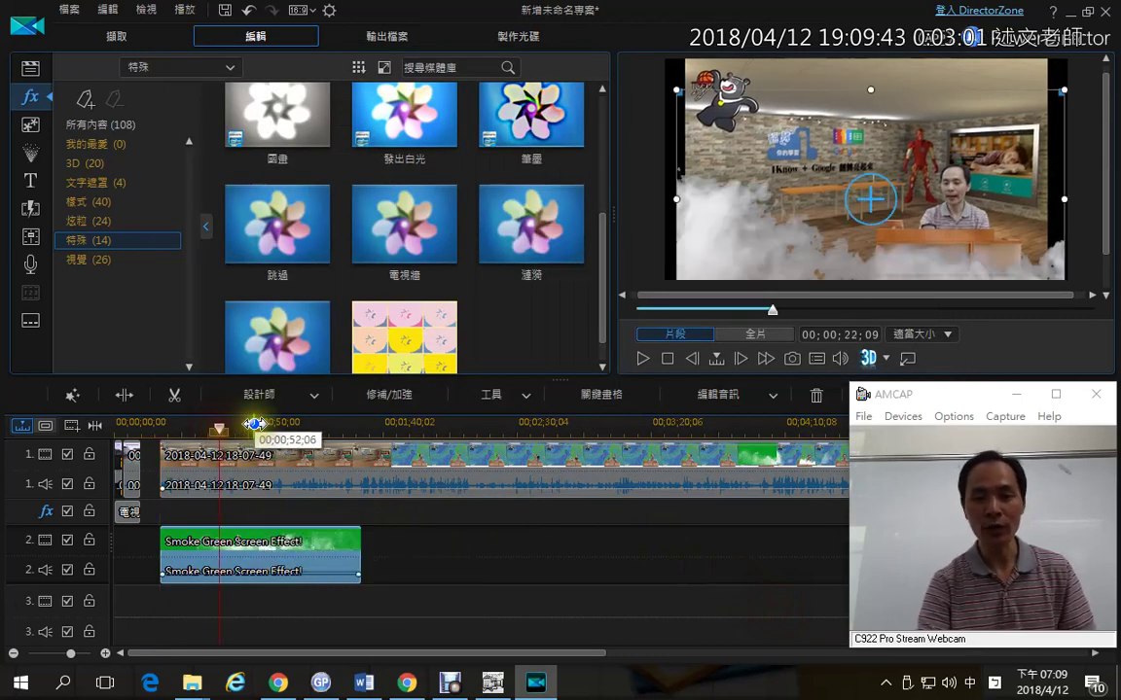
click(254, 424)
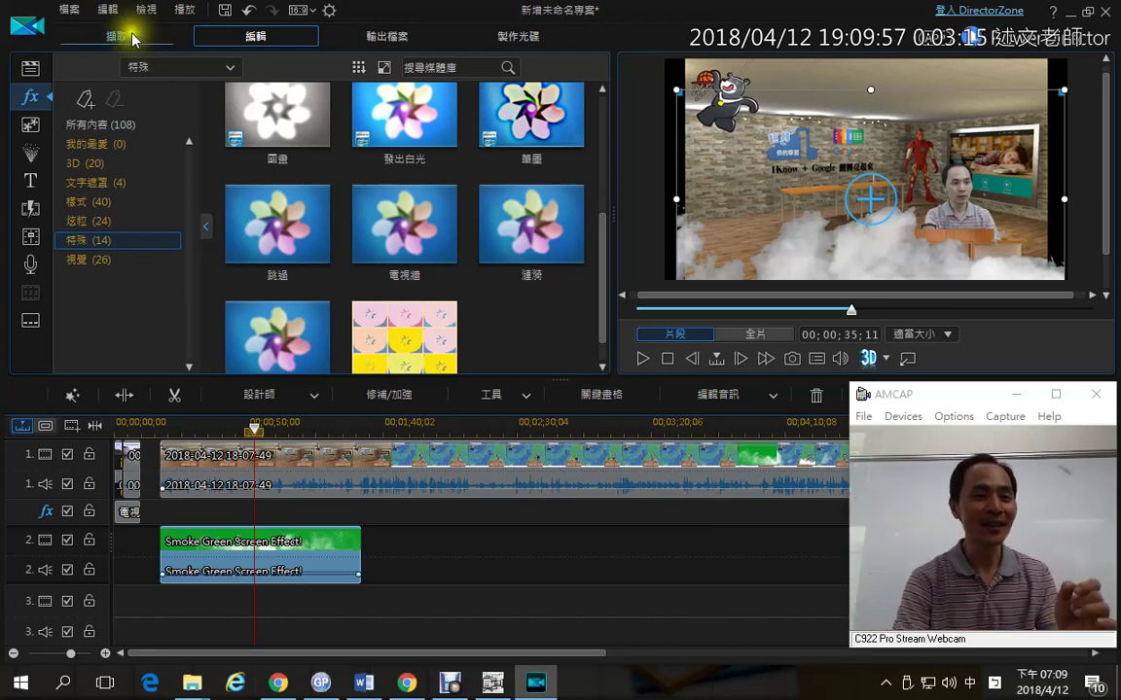
- Save the project on the desktop under the file name test
click(68, 12)
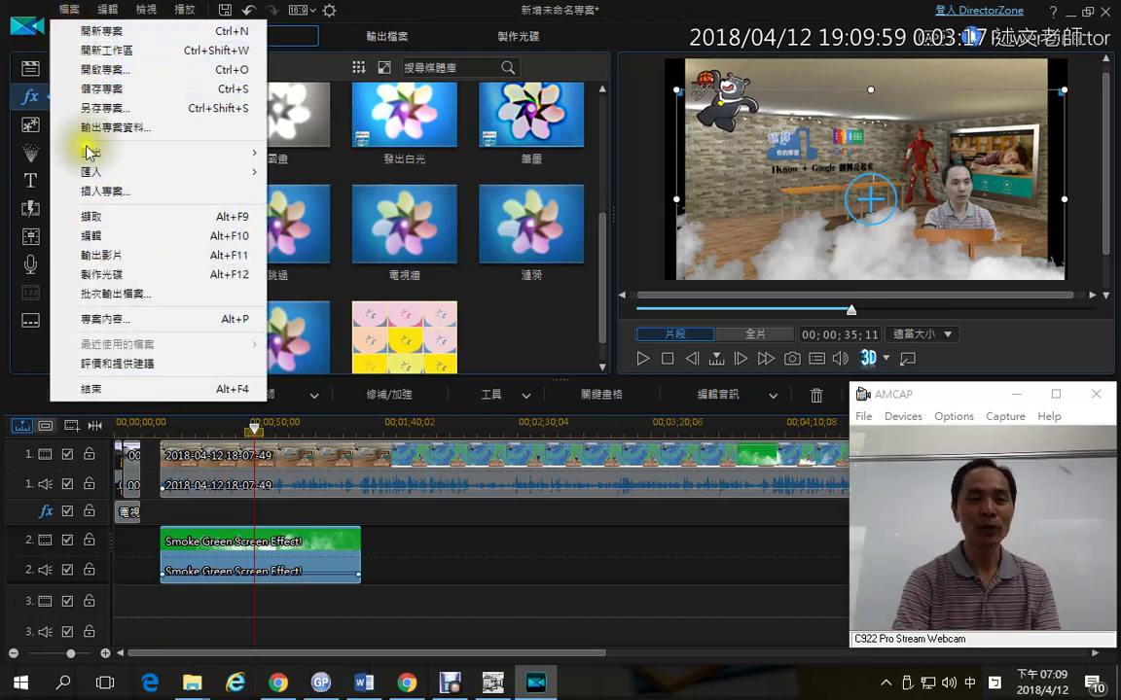
click(91, 108)
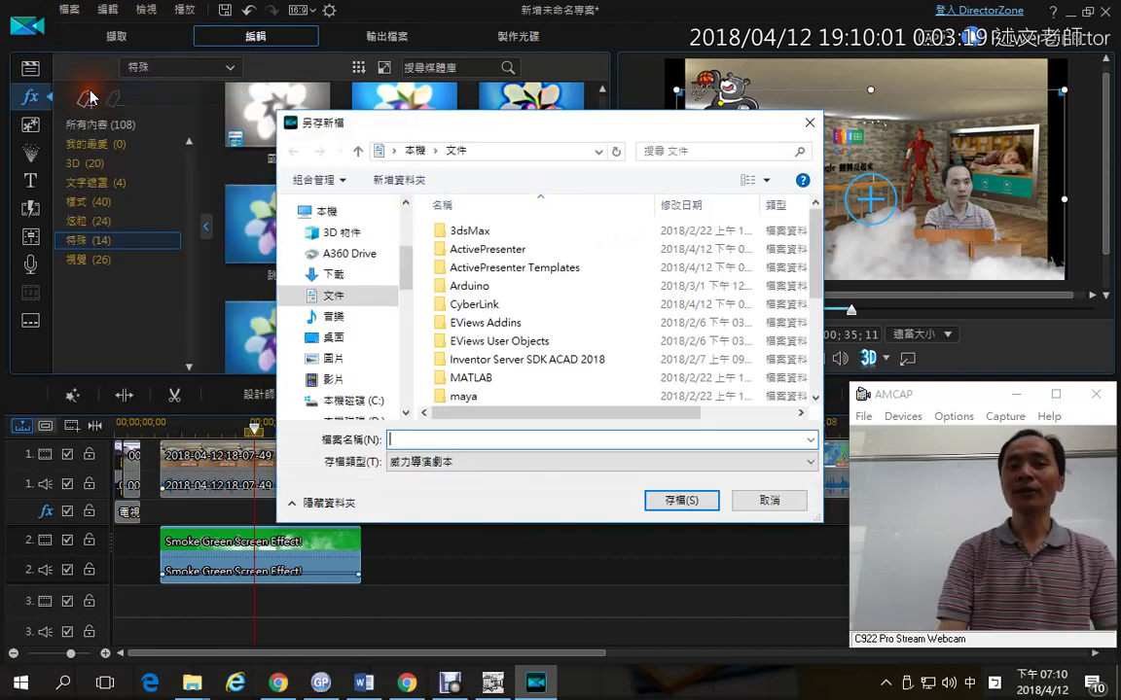
click(336, 338)
click(400, 439)
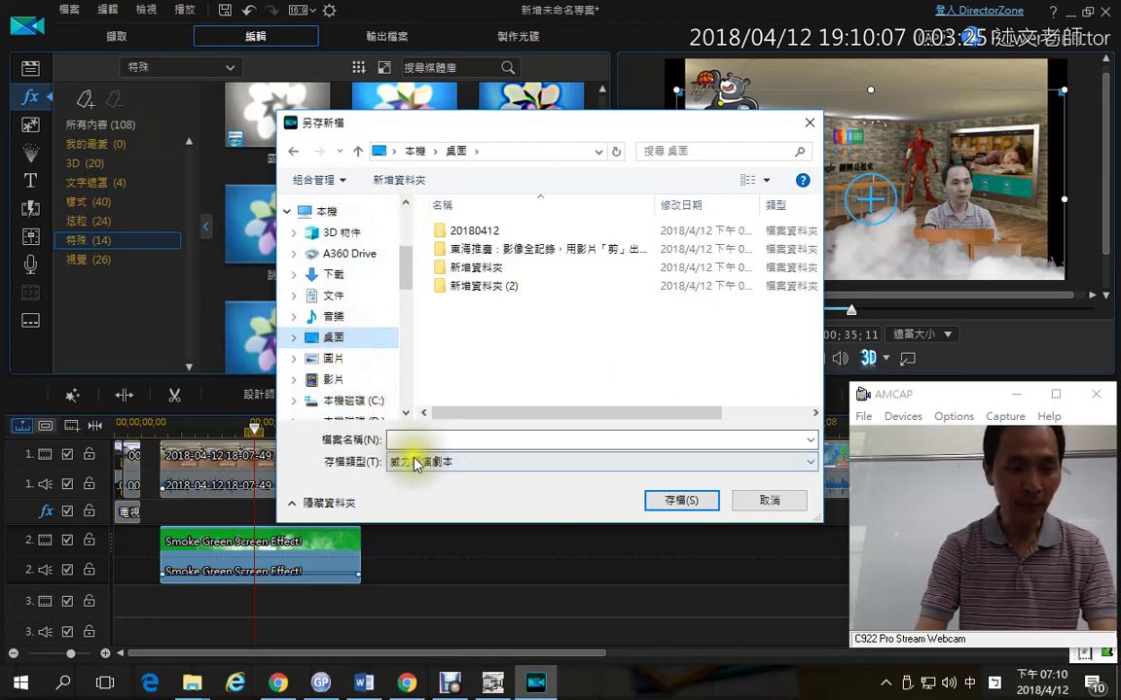
text(ㄊ)
key(BackSpace)
text(test)
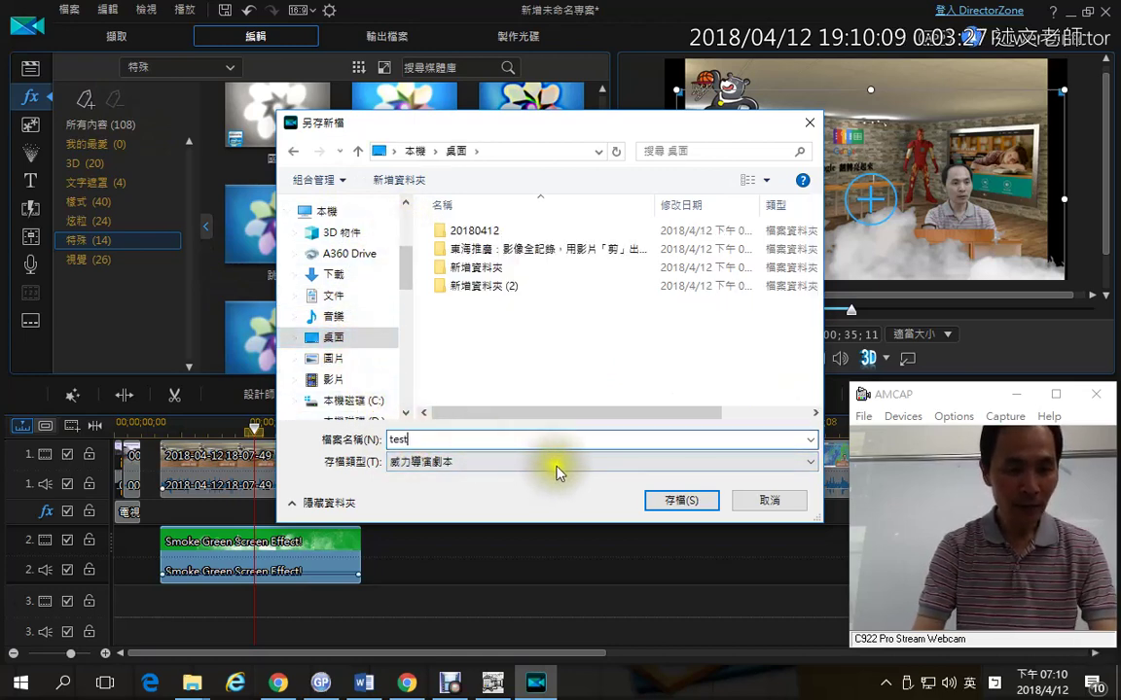
click(656, 498)
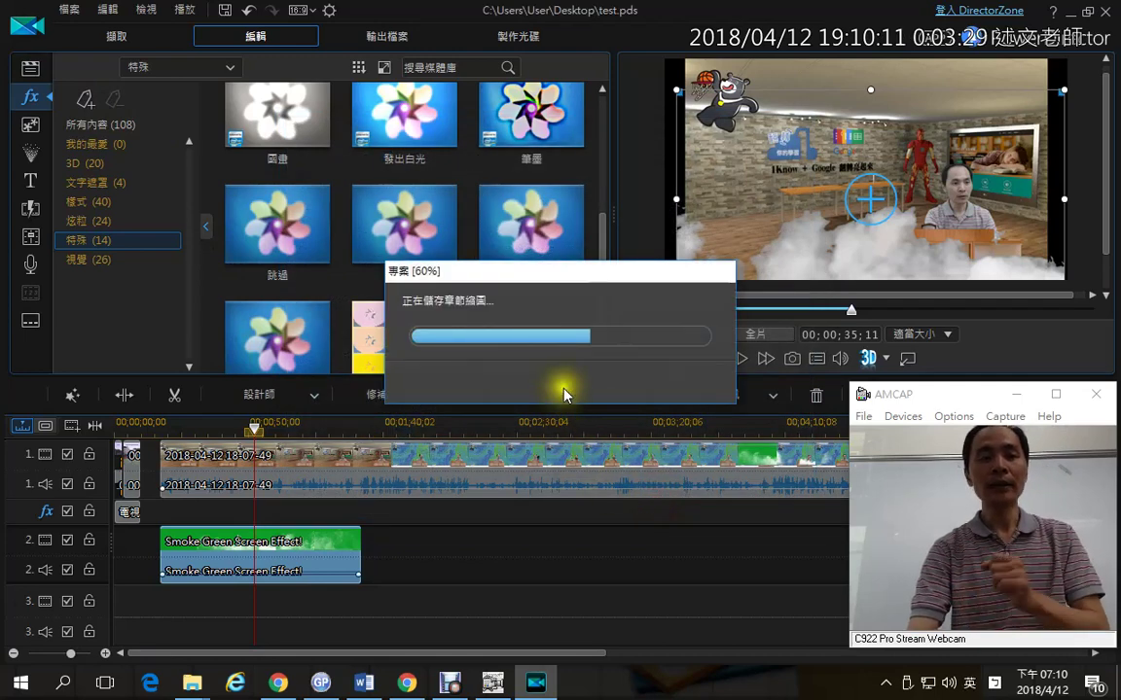
- Set the output format to Windows Media with the profile Windows Media Video 9 FullHD 1920x1080/24p (10 Mbps)
click(380, 38)
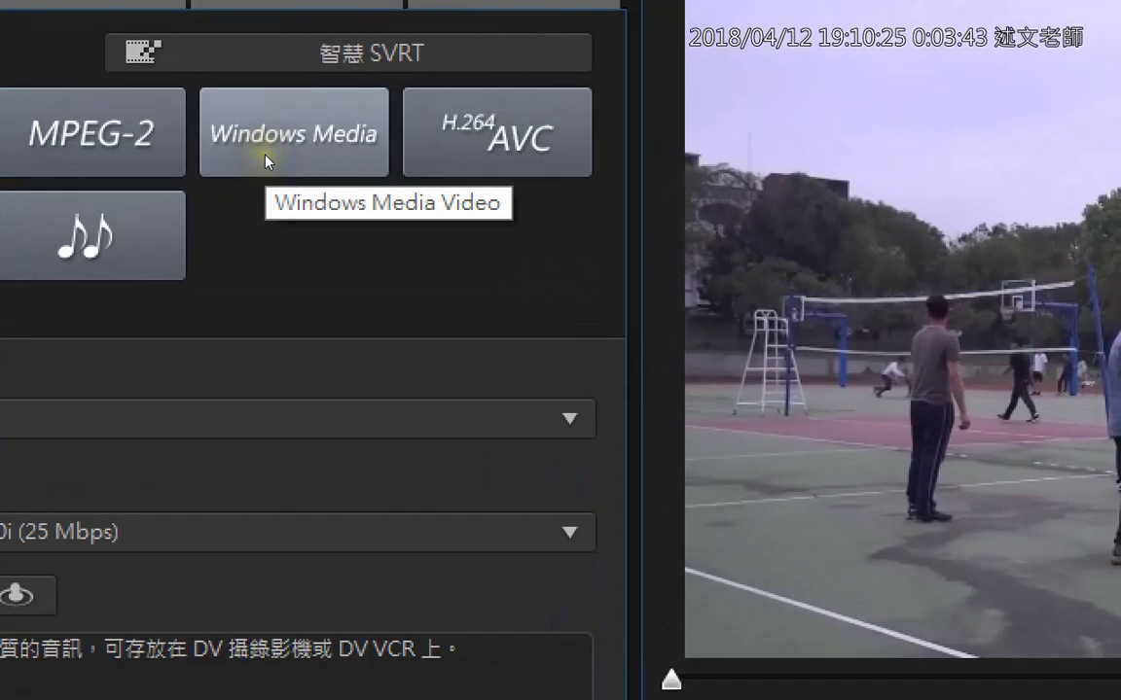
click(267, 161)
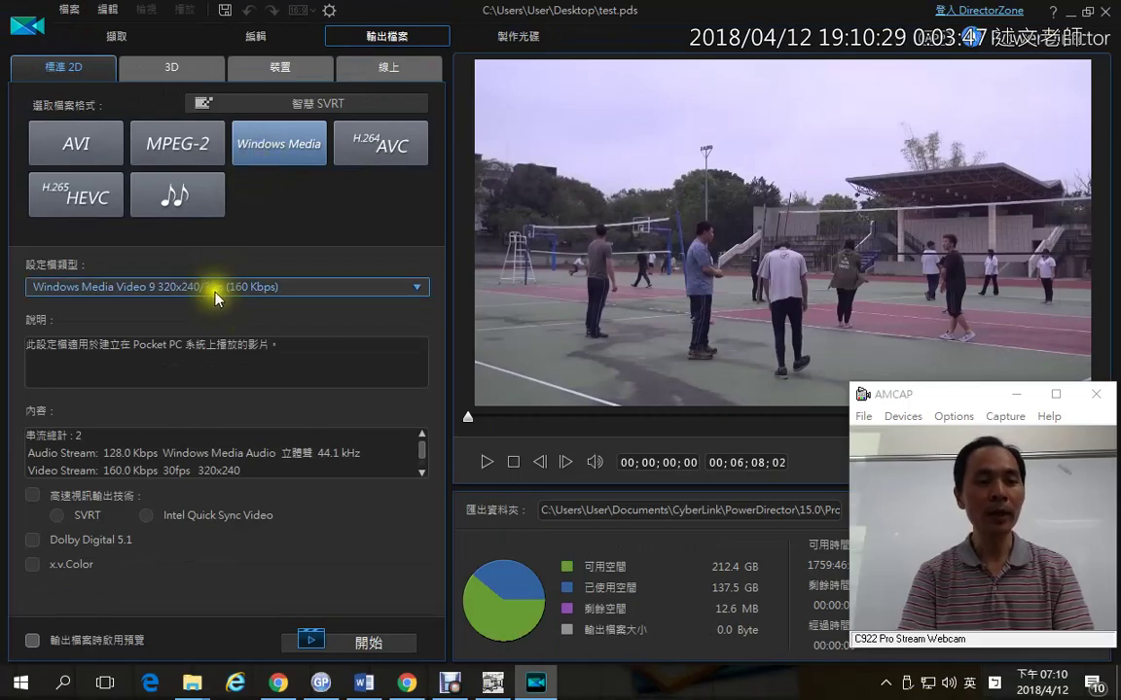
click(150, 416)
drag(422, 368, 421, 423)
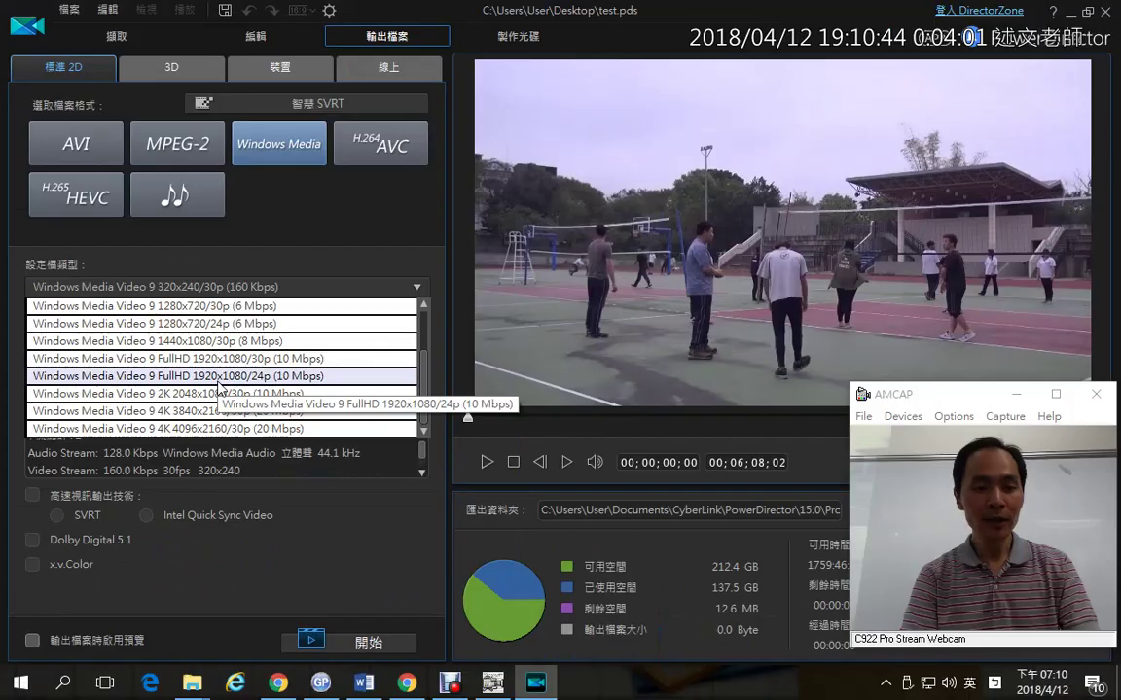
click(436, 329)
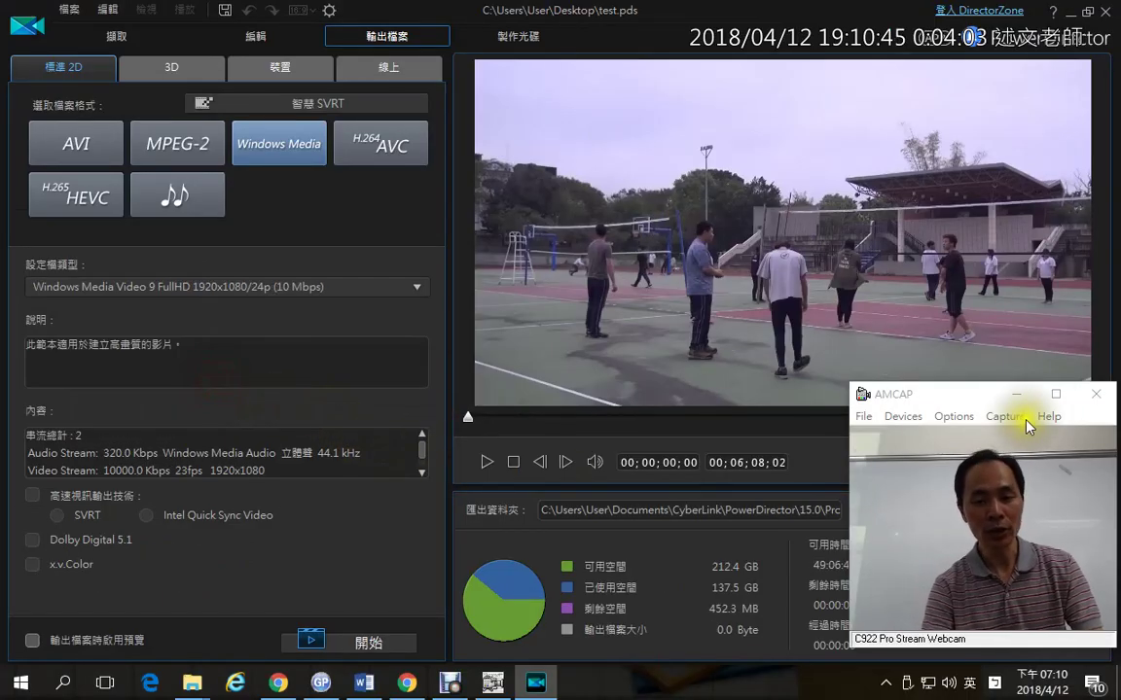
- Minimise the webcam window and view the export location choices without changing the destination
click(1017, 394)
click(864, 509)
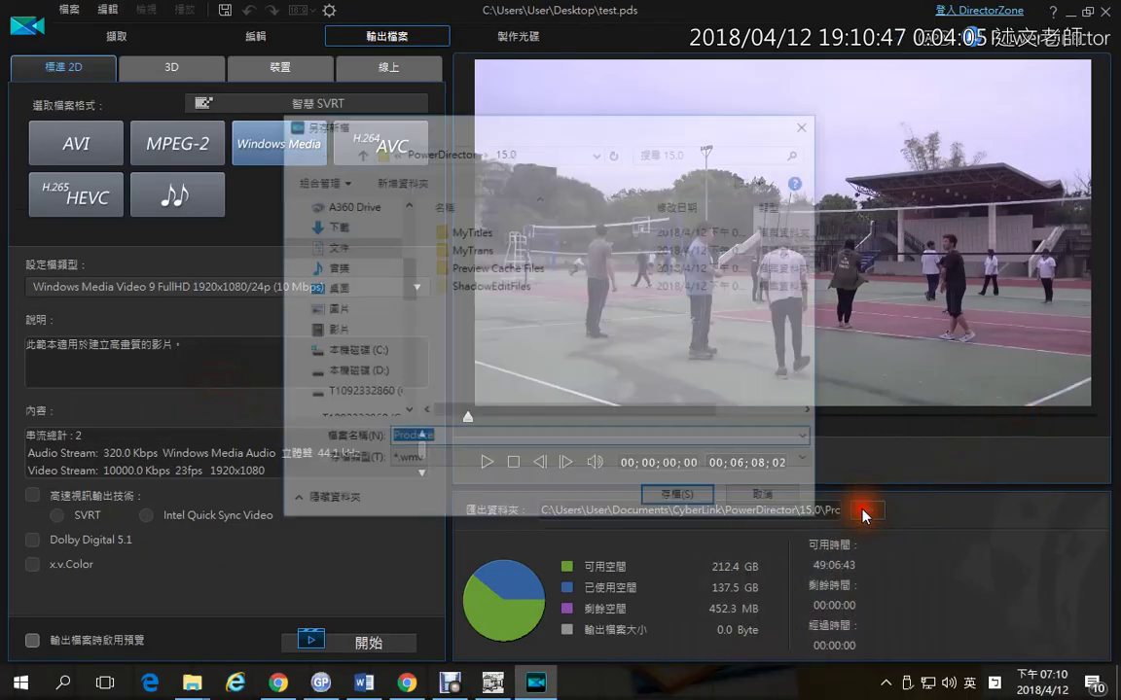
click(768, 498)
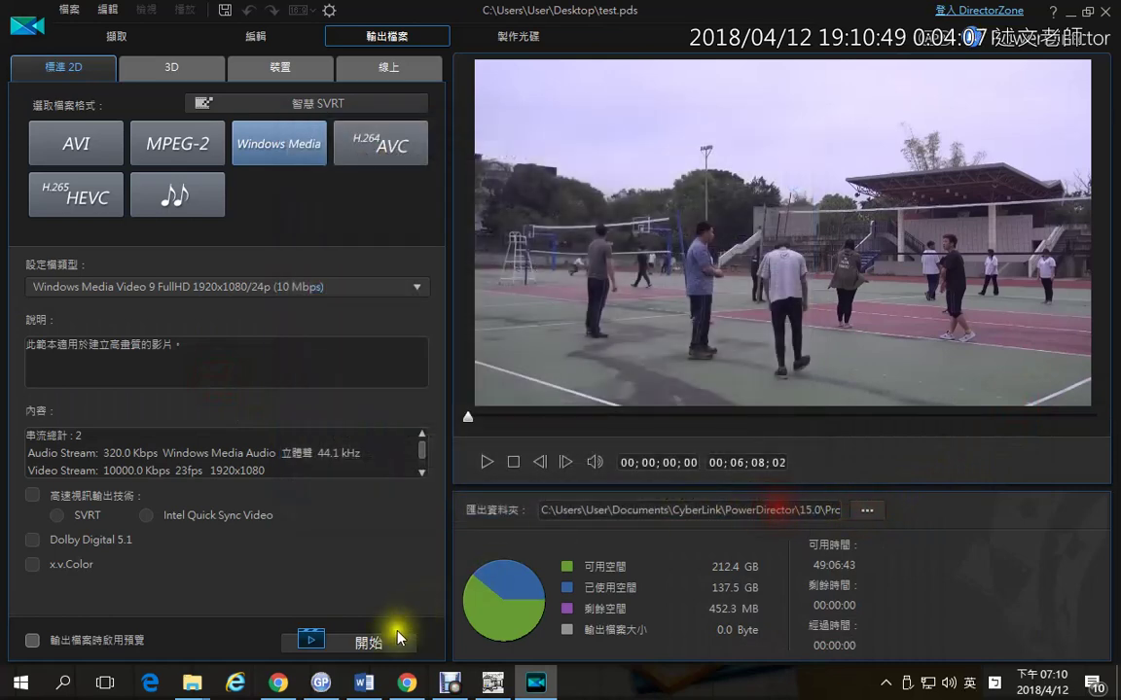
- Start exporting the video with the chosen Windows Media profile, and cancel the output
click(398, 638)
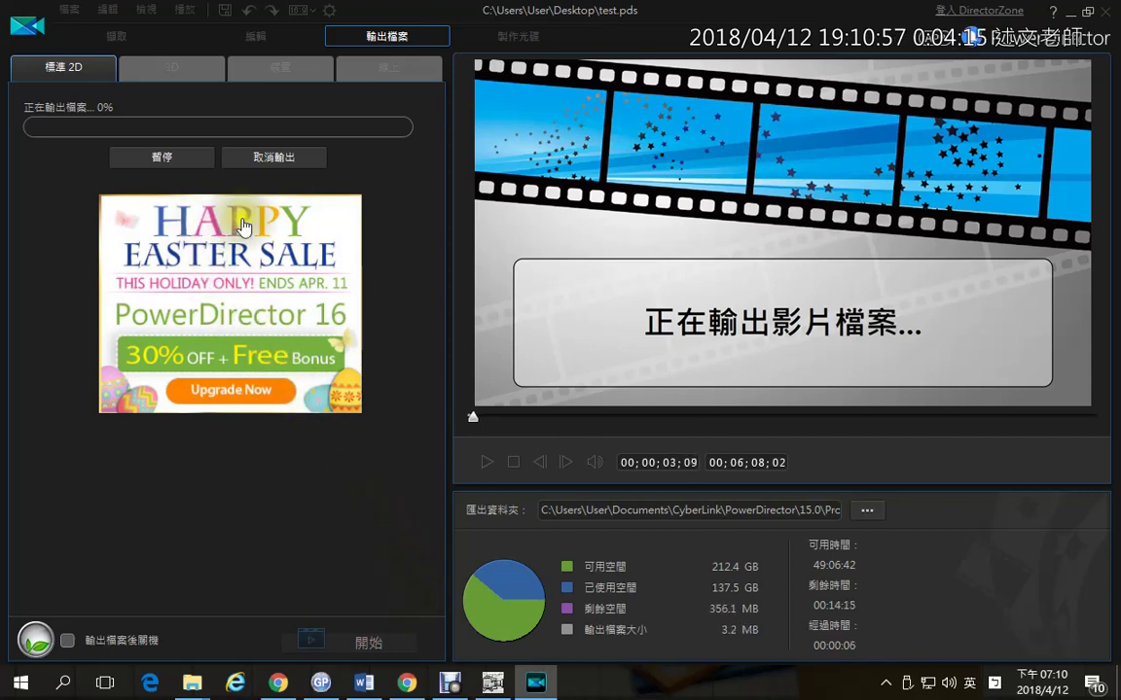
click(266, 161)
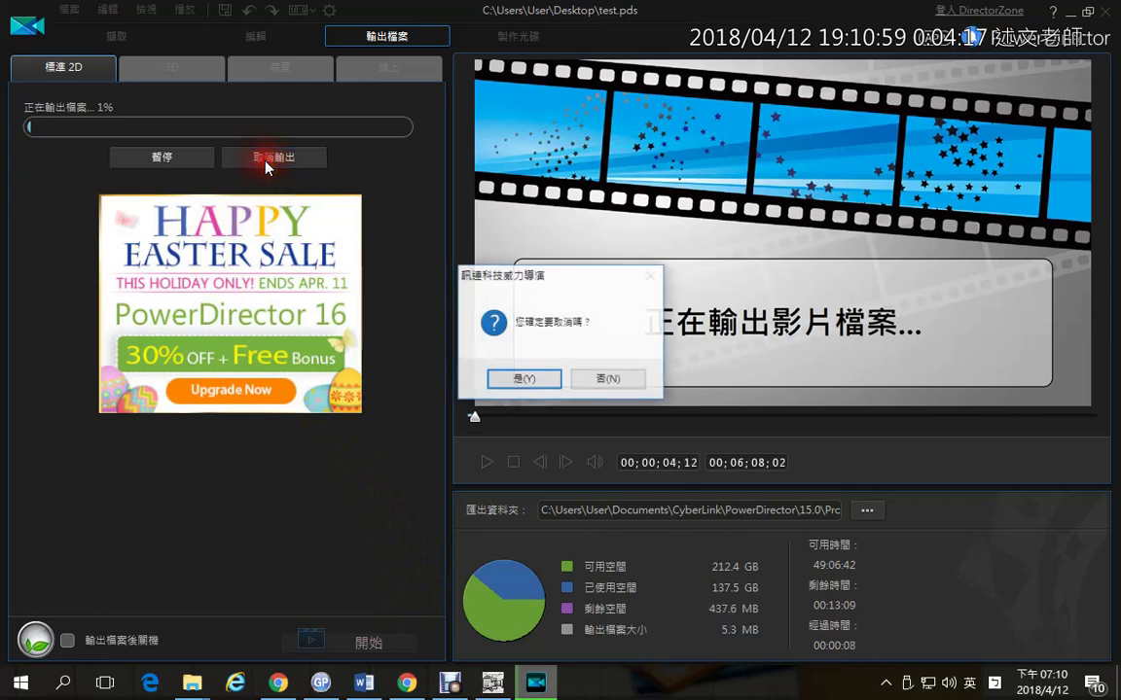
click(524, 379)
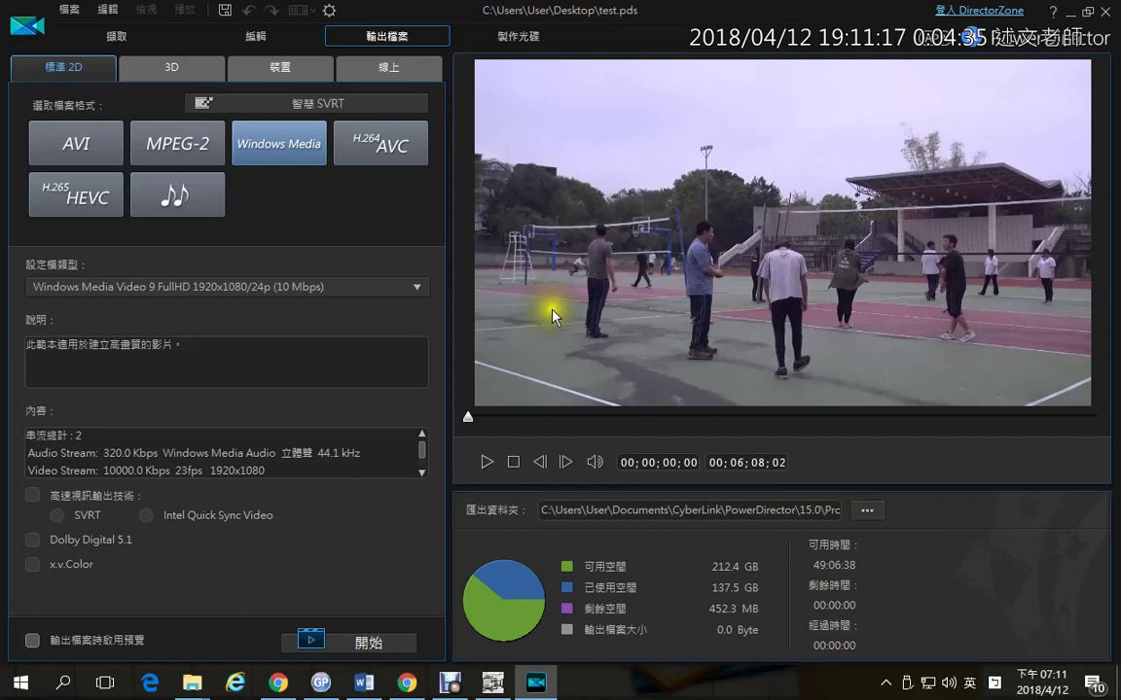
- Return to the editing workspace and export the project materials into a newly created folder on the desktop
click(248, 36)
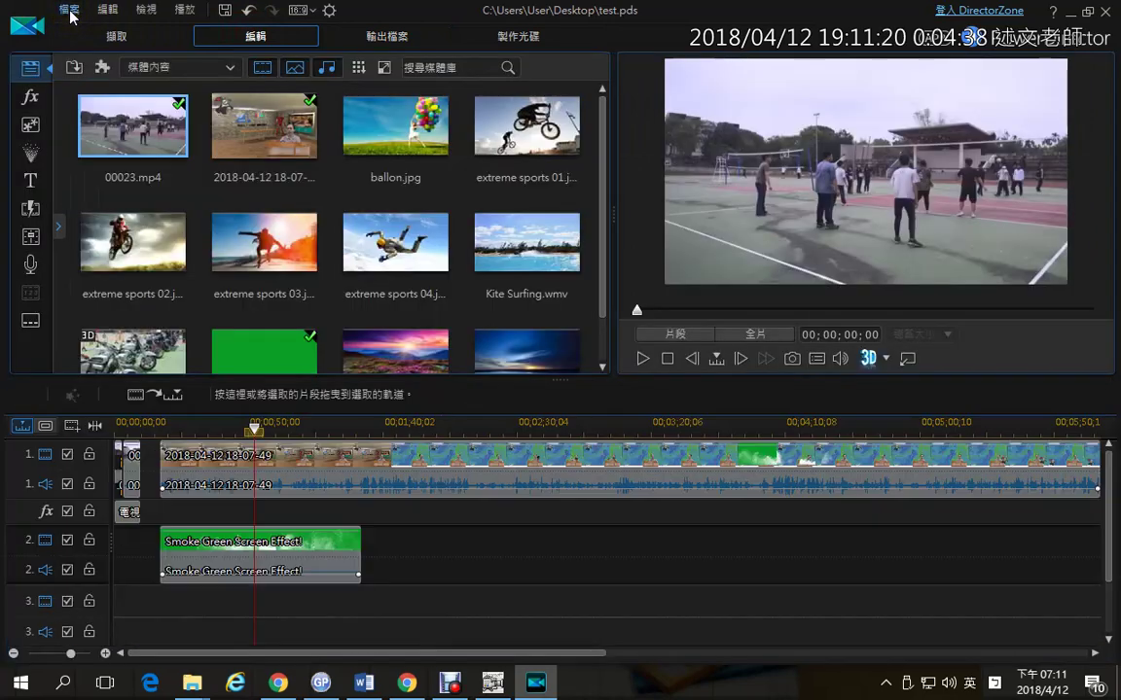
click(70, 12)
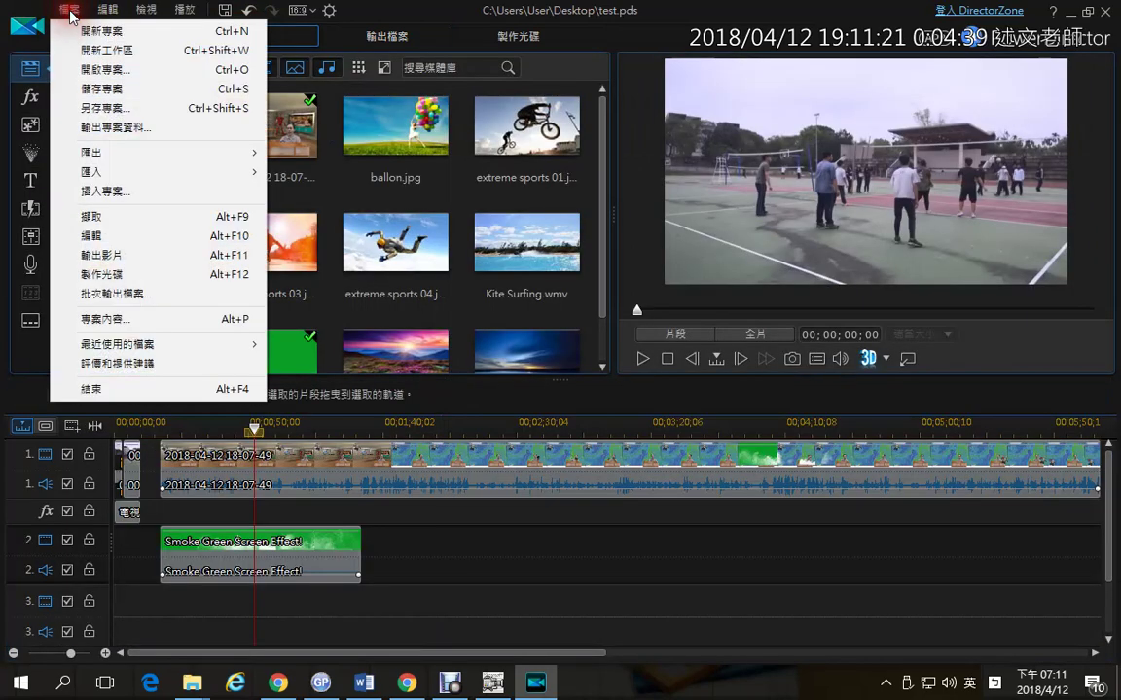
mouse_move(58, 153)
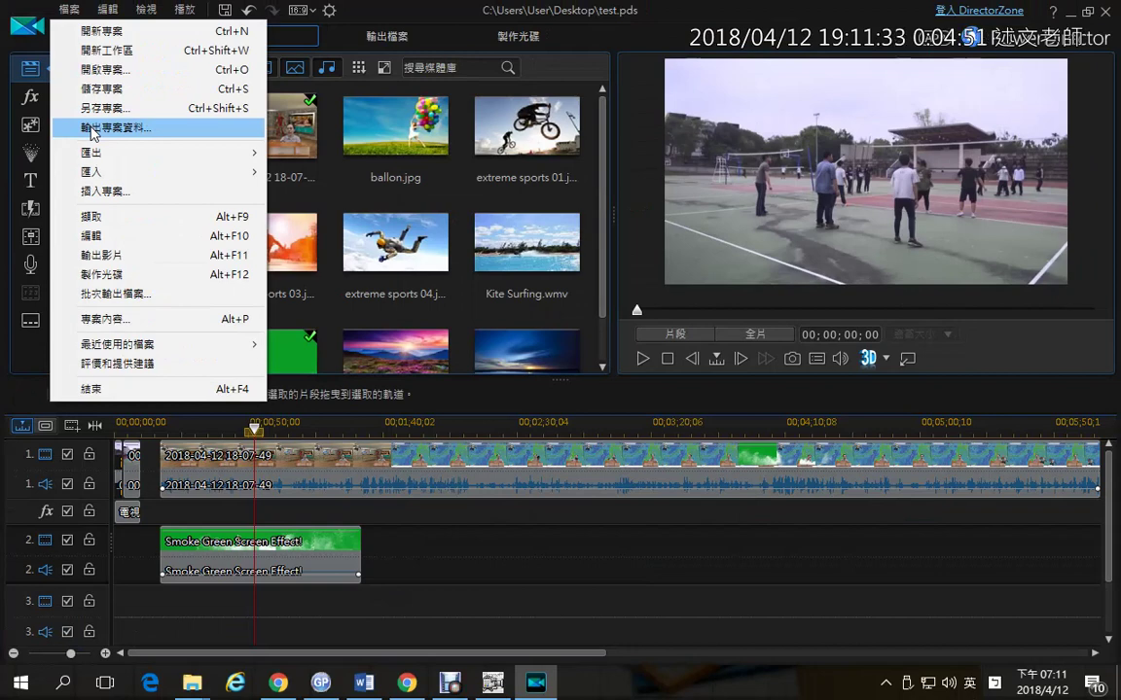
click(91, 129)
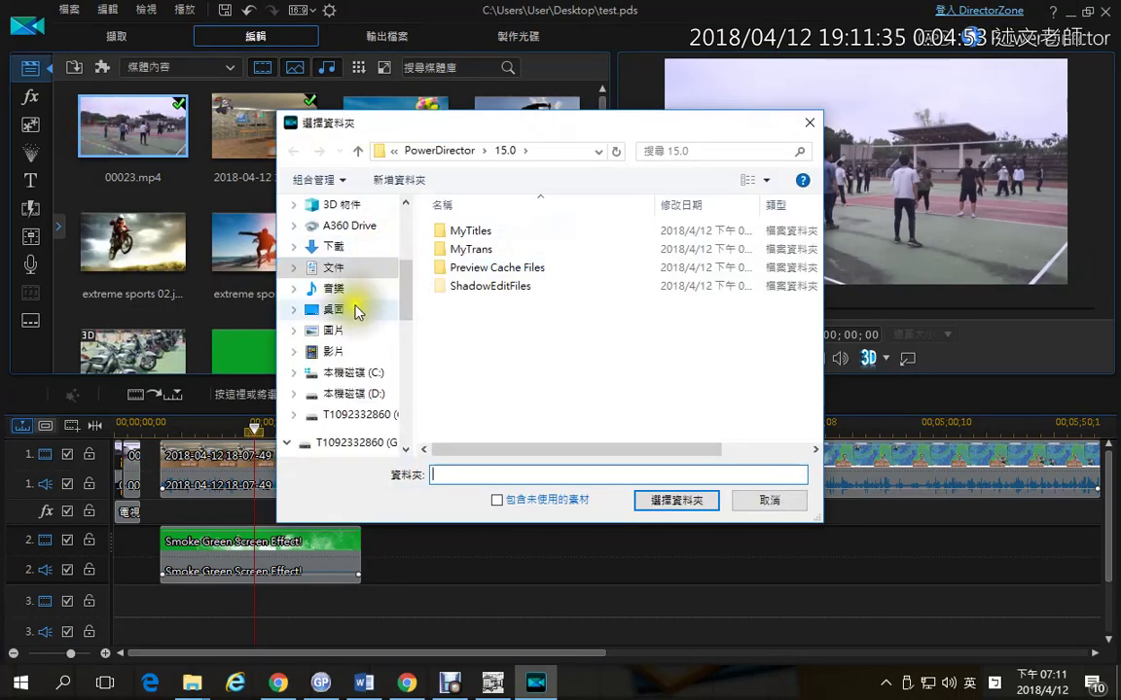
click(352, 310)
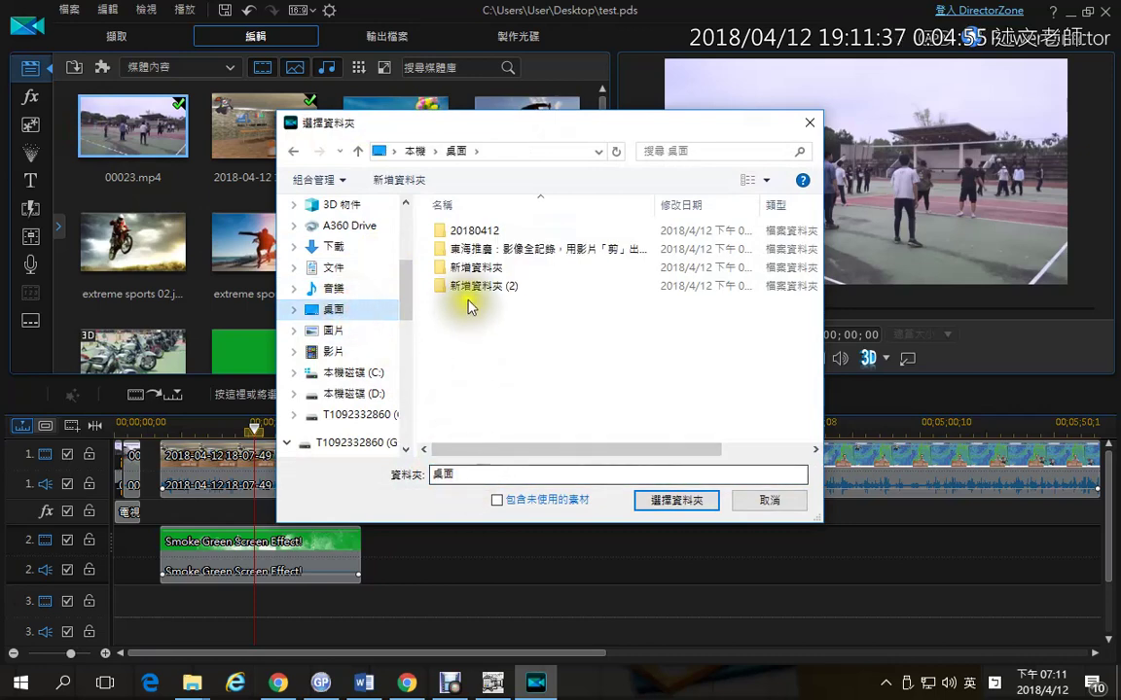
click(395, 180)
click(443, 311)
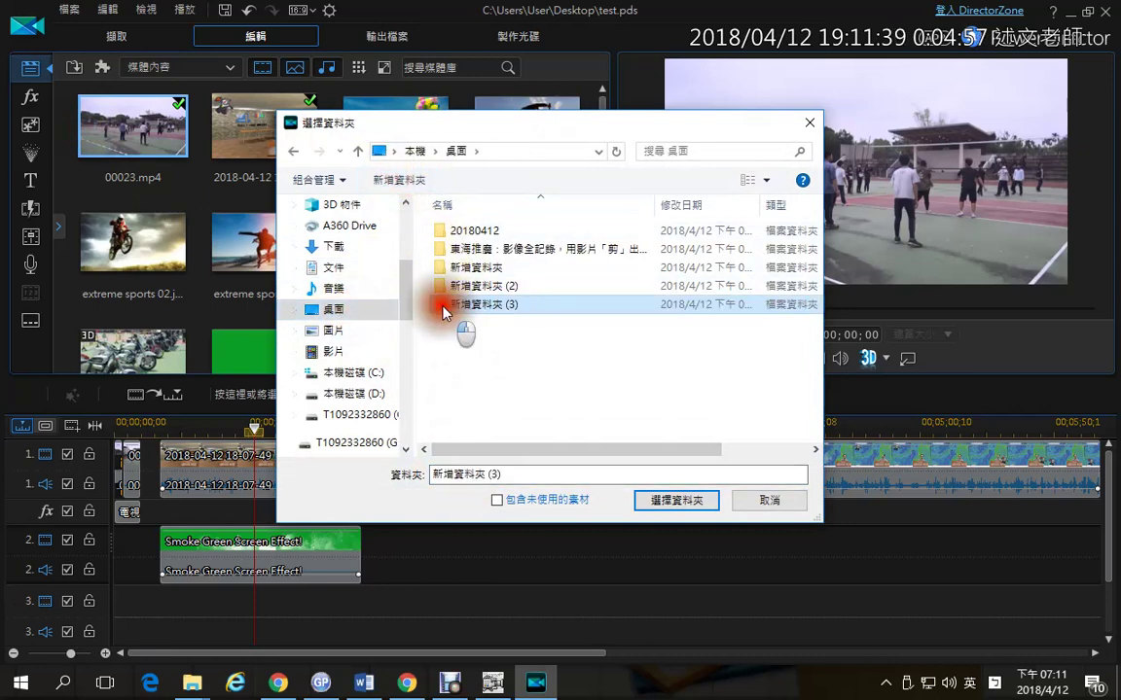
double_click(443, 311)
click(669, 498)
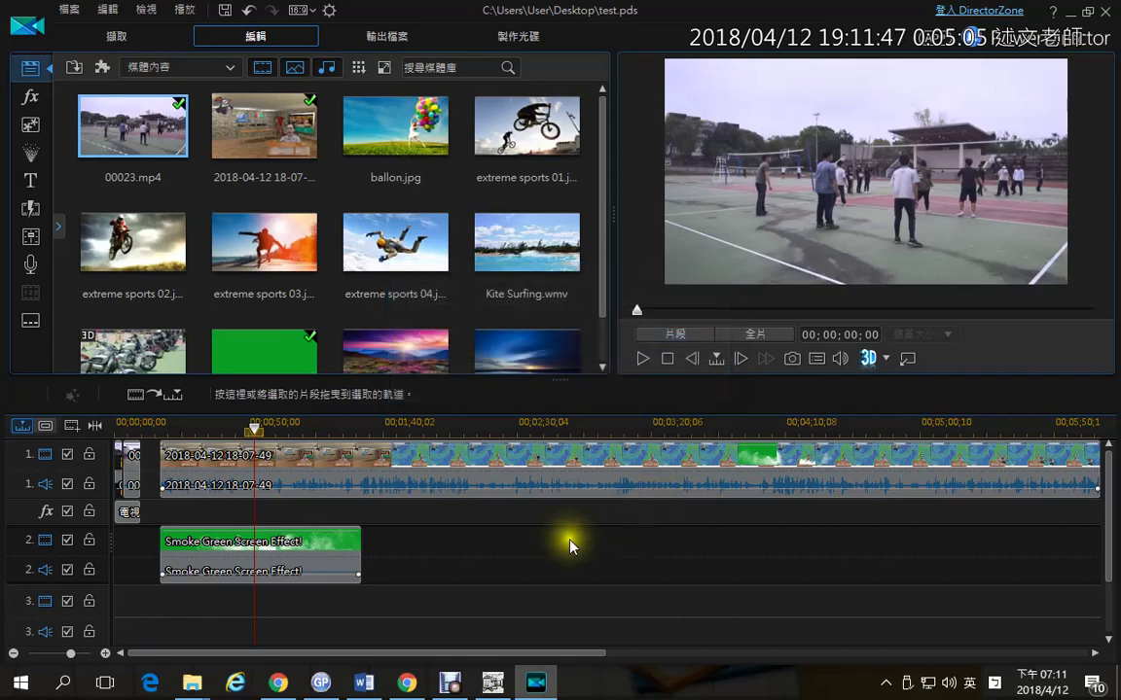
- Open the new export folder from the desktop and examine the test project file and its packed source videos
key(super+d)
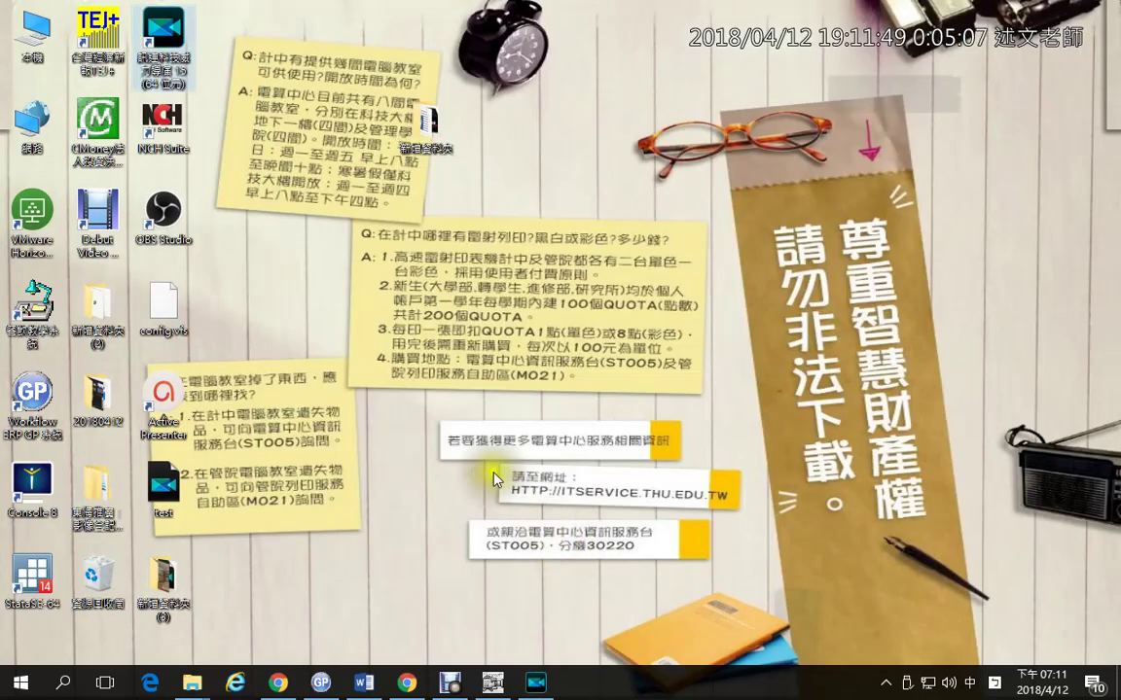
double_click(180, 592)
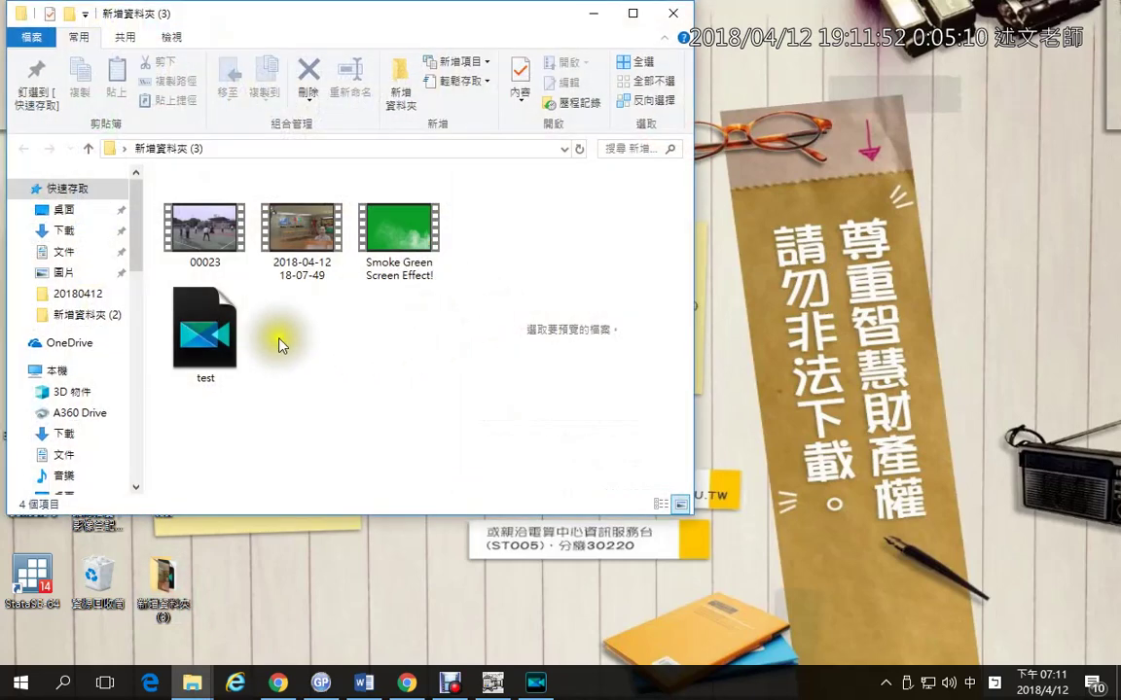
click(207, 330)
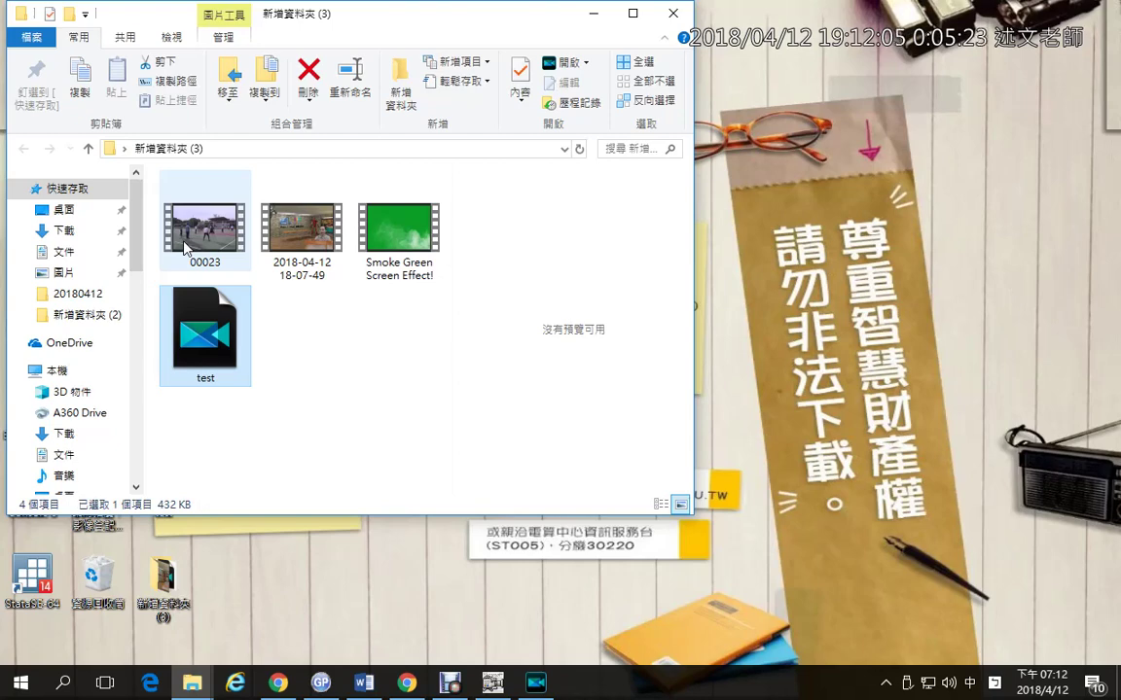
- Restore the webcam window, switch to the 東海大學 group page on 1Know in Chrome, and show the group's 訊息 messages
click(492, 681)
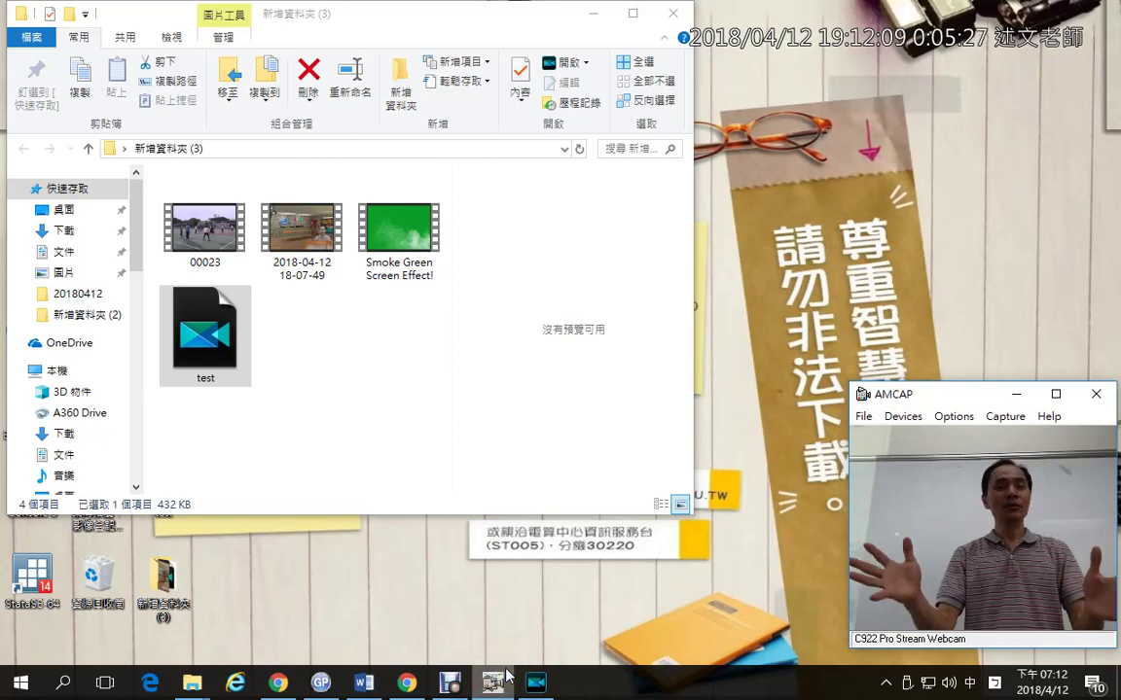
click(282, 684)
click(292, 12)
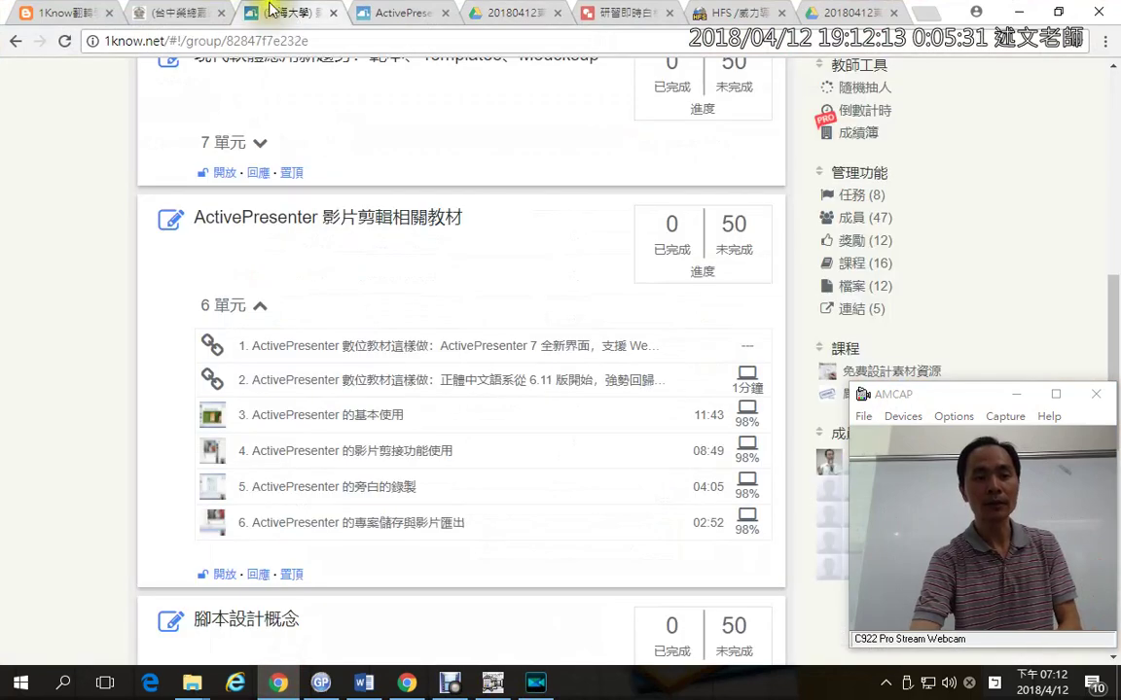
scroll(304, 249, up, 4)
scroll(304, 249, up, 3)
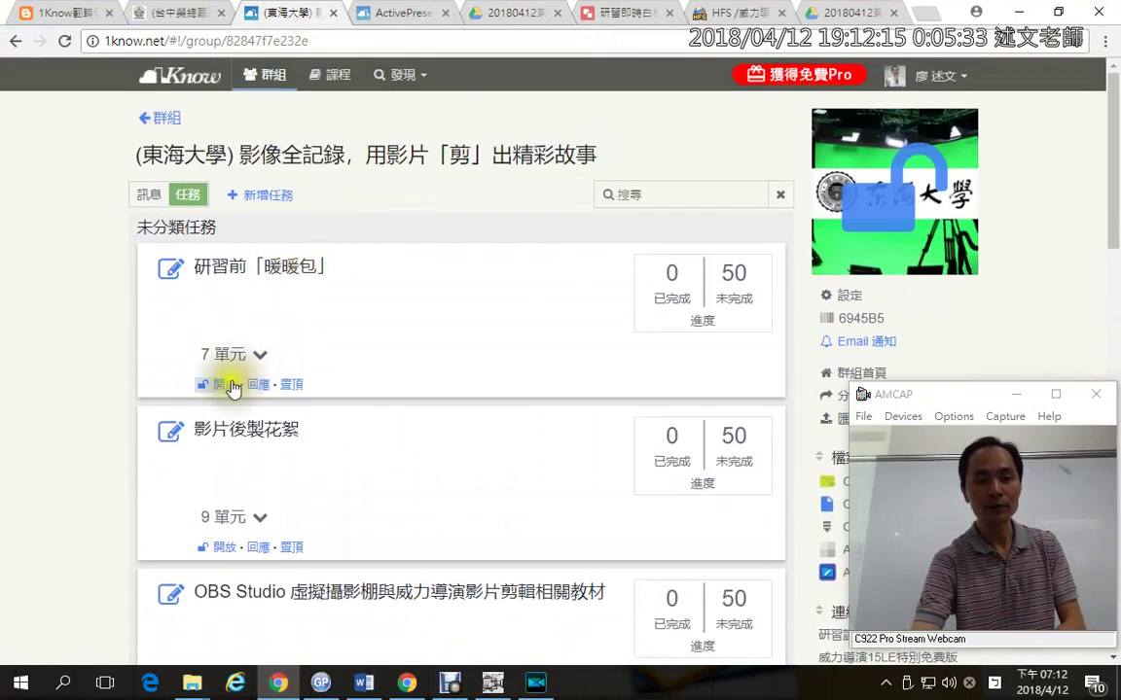
click(148, 195)
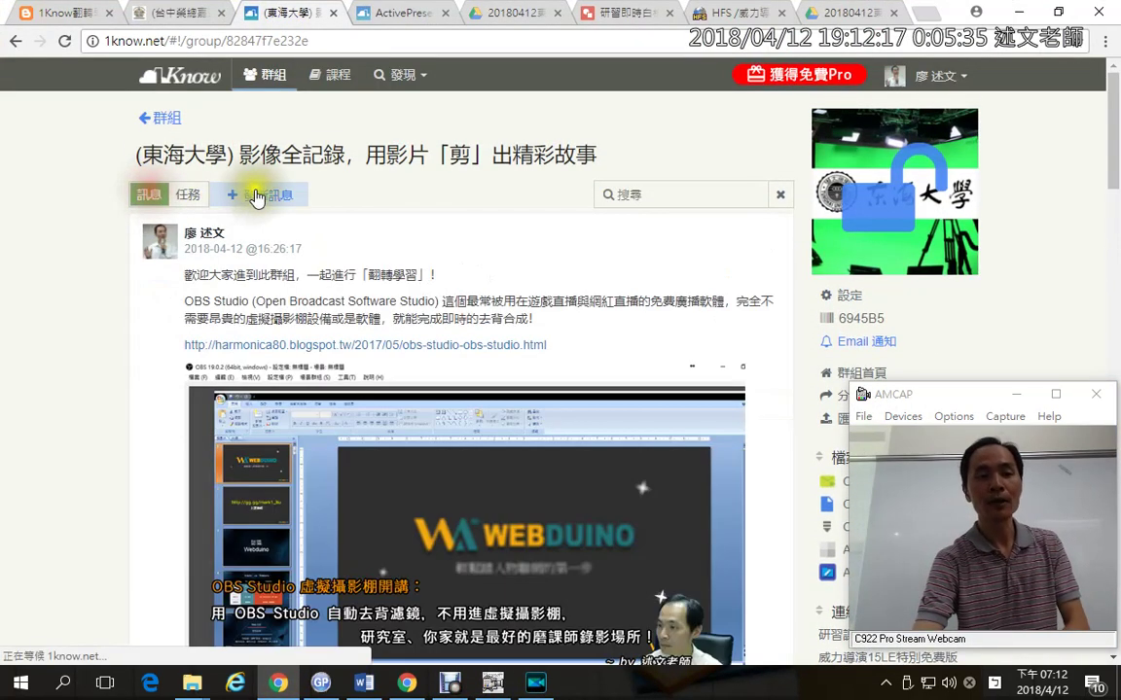